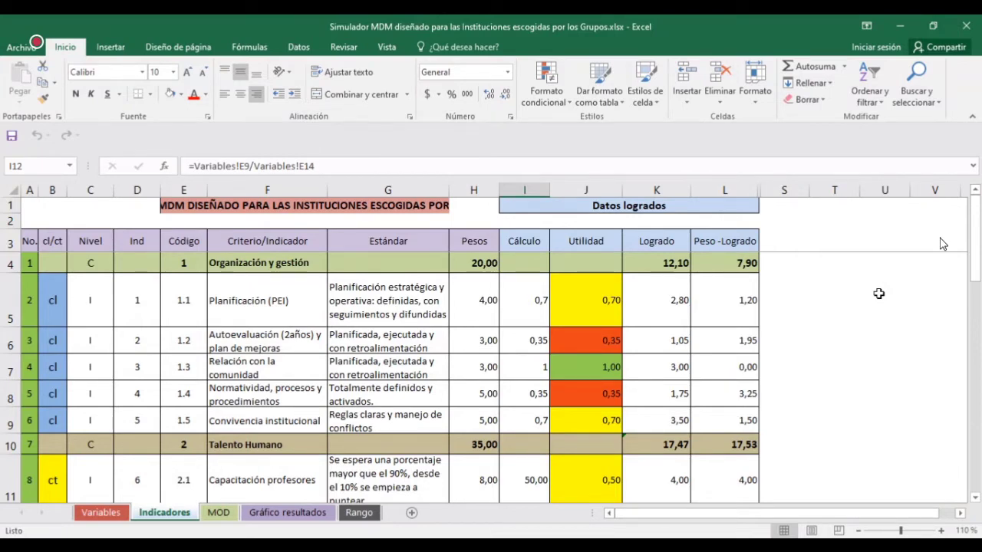
Step: Add filters to the header row of the indicators table and filter the Código column to codes 1, 2, 3 and 4
left_click(184, 261)
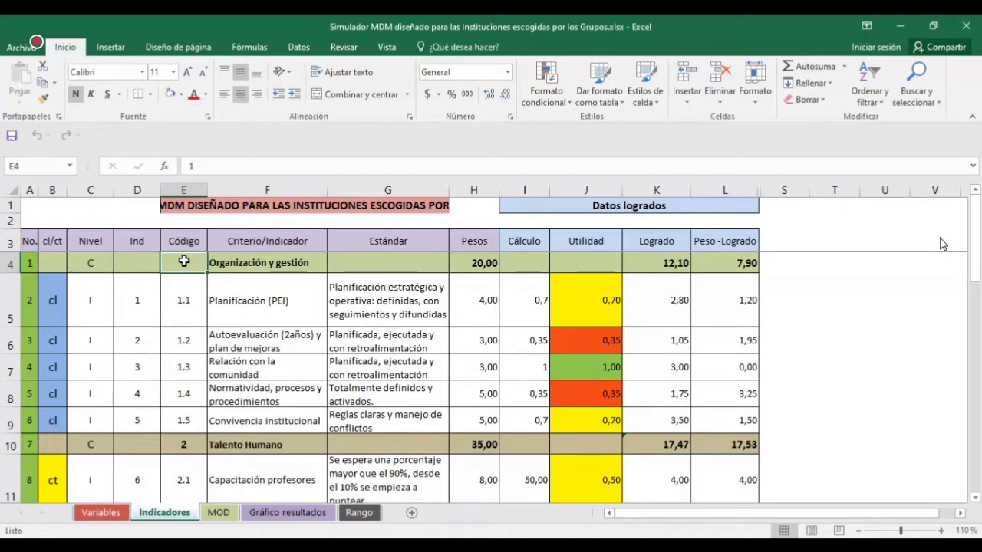
key("Up")
left_click(869, 90)
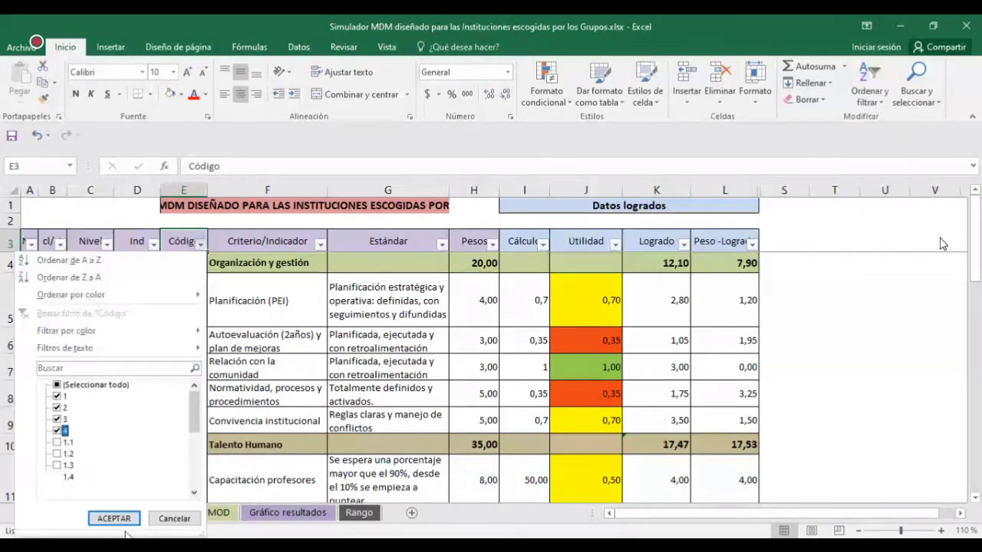
left_click(57, 432)
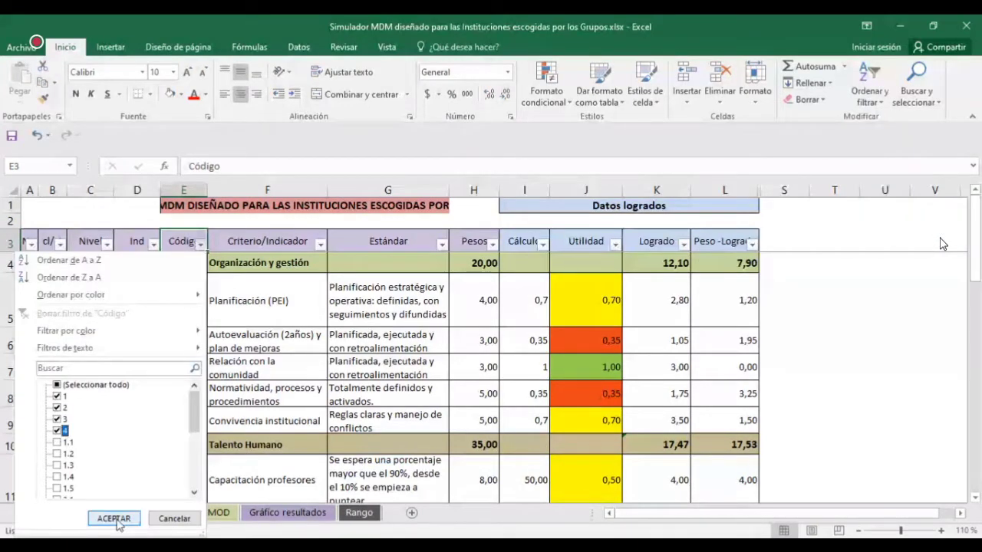
left_click(114, 519)
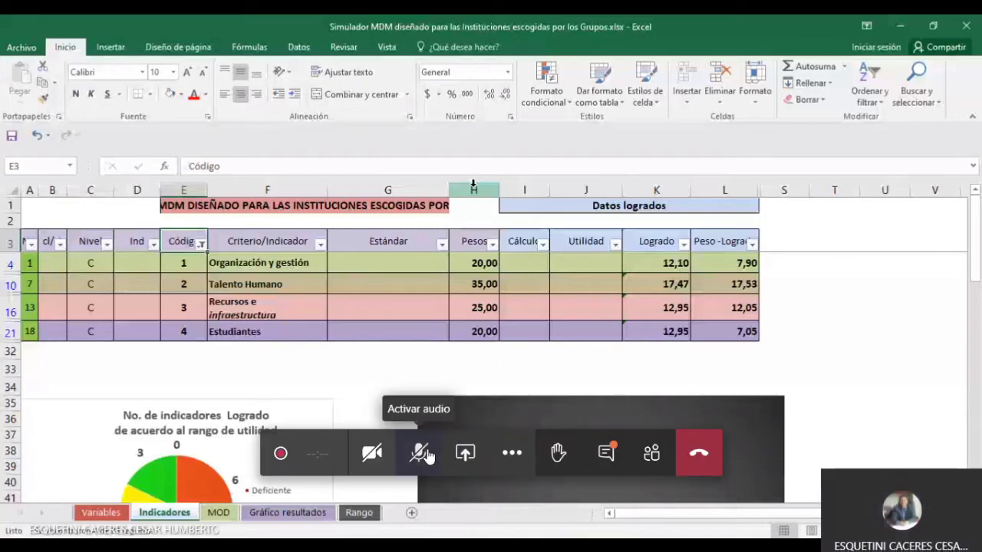
left_click(421, 454)
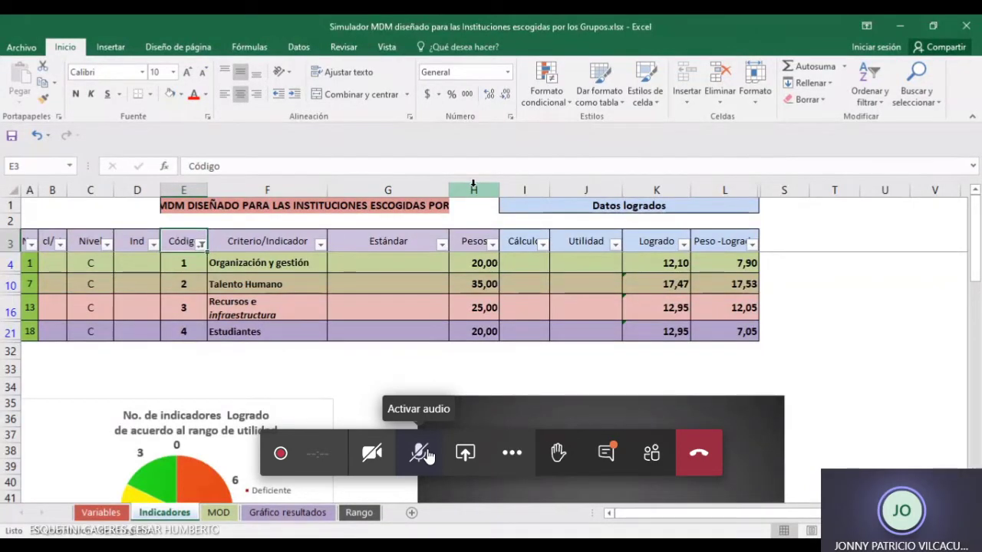
left_click(426, 454)
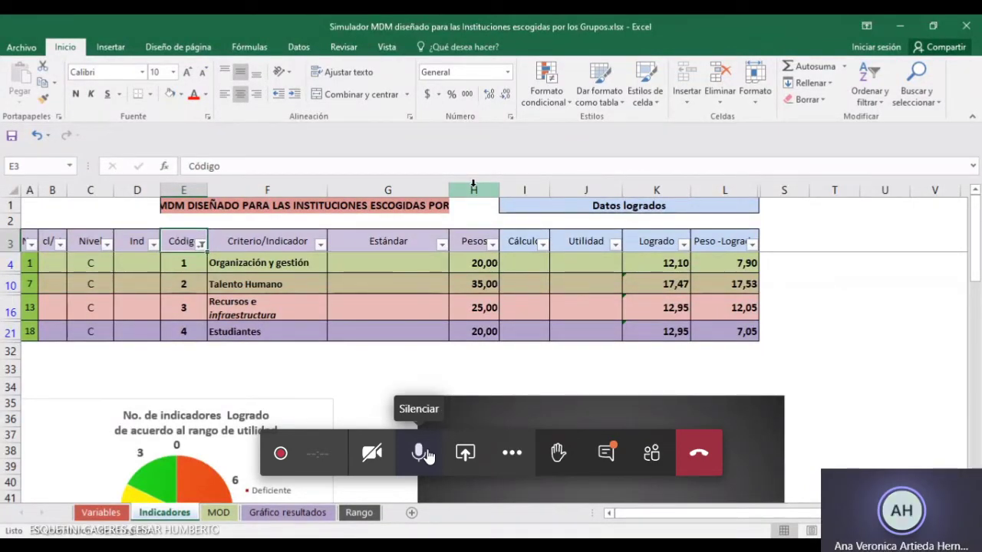
left_click(427, 454)
left_click(427, 454)
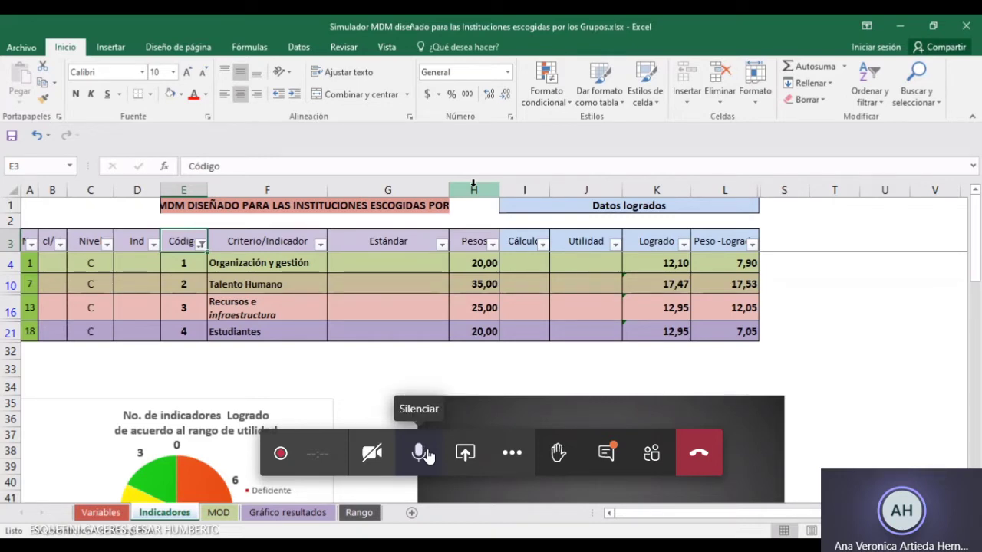
left_click(426, 454)
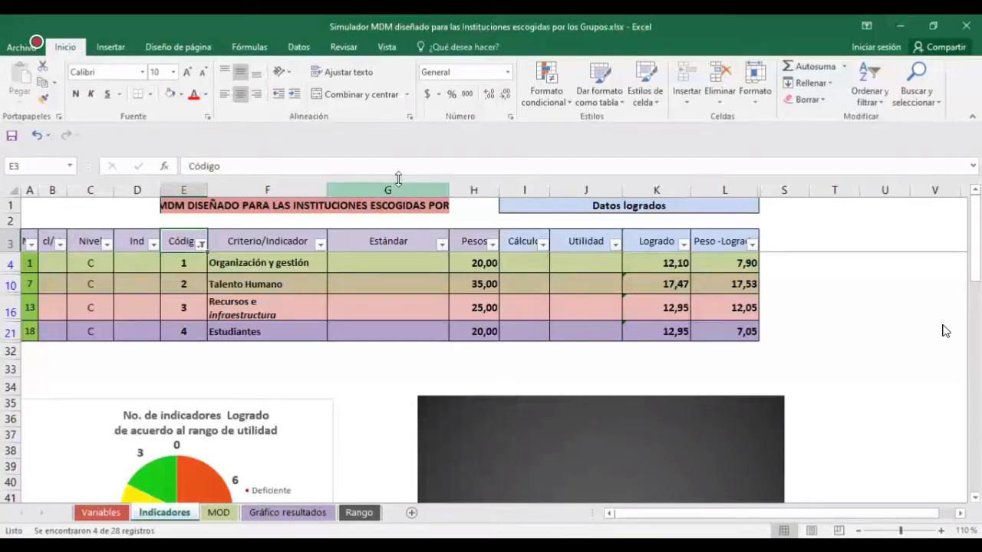
Step: Replace the Código filter with a text filter that shows only the codes beginning with 1
left_click(199, 243)
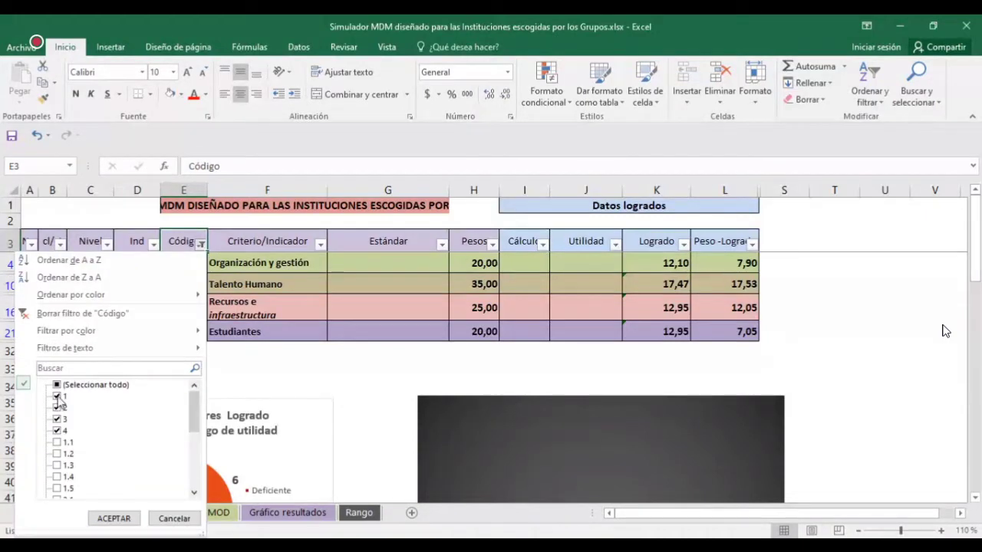
left_click(58, 385)
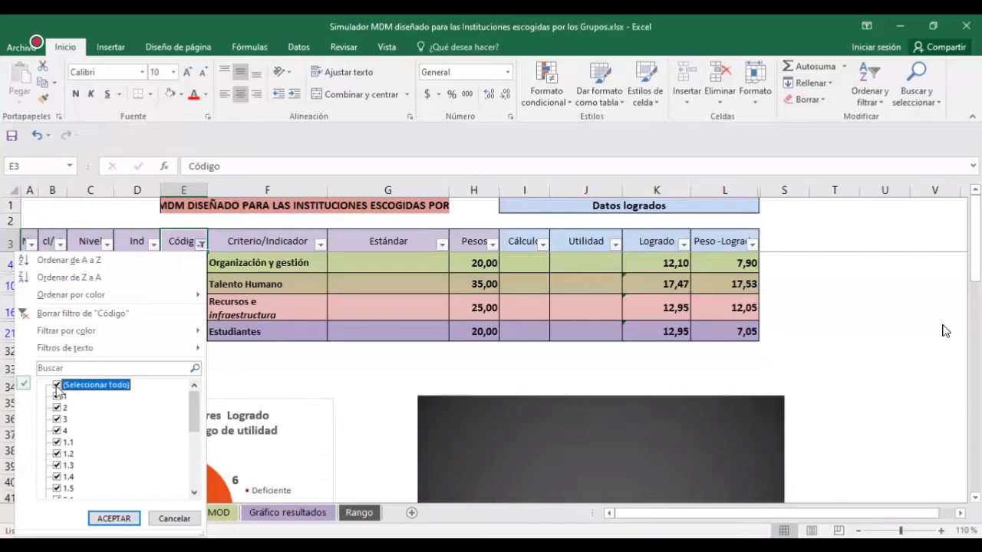
mouse_move(80, 352)
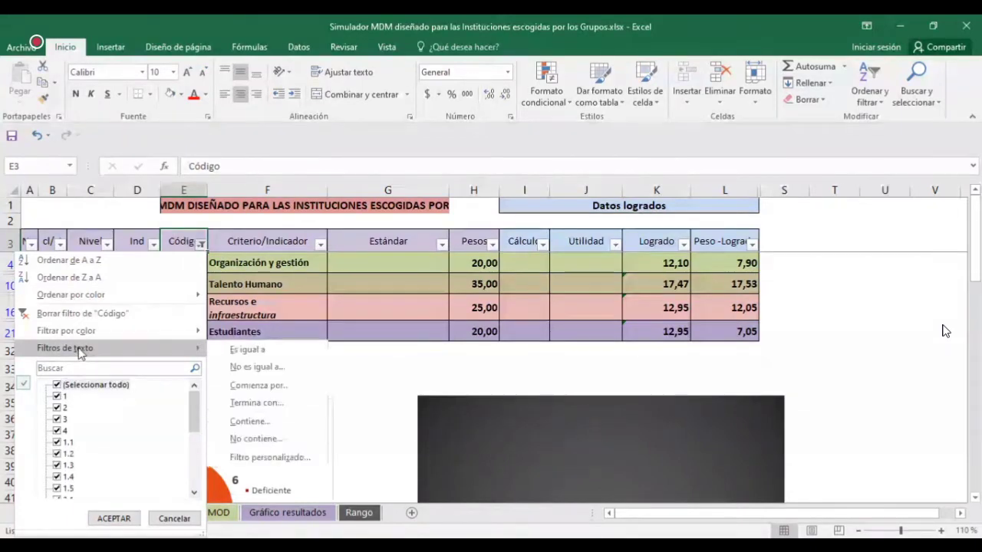
left_click(58, 386)
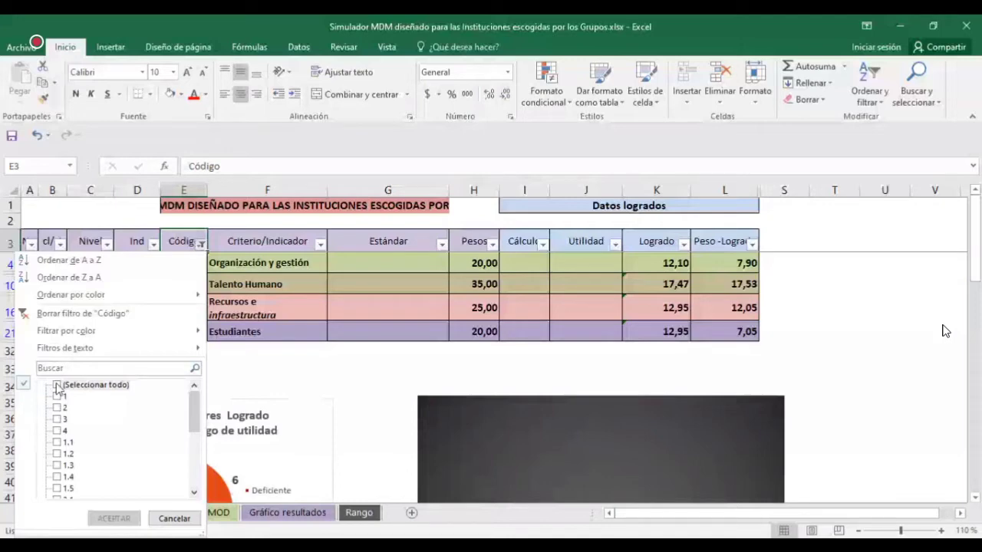
left_click(58, 385)
mouse_move(130, 349)
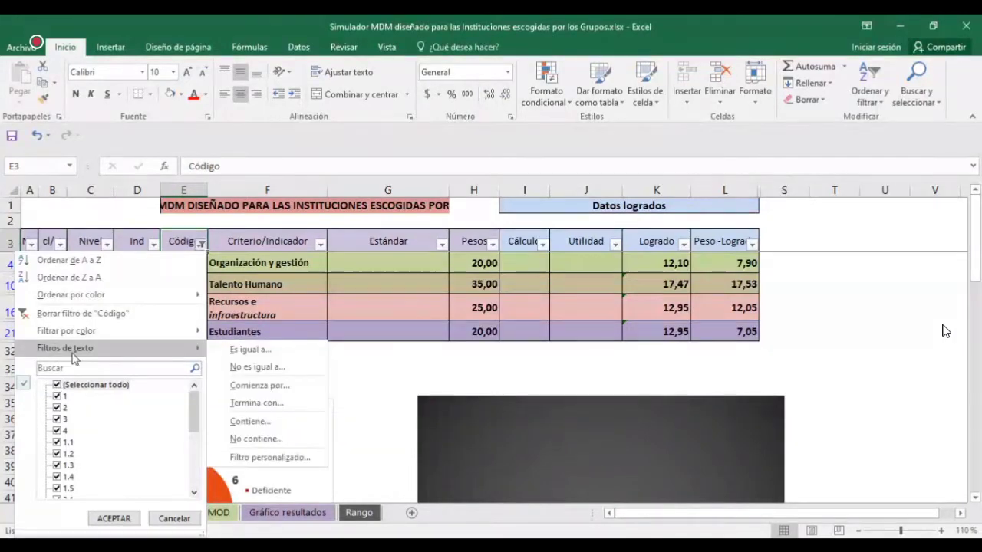
left_click(279, 387)
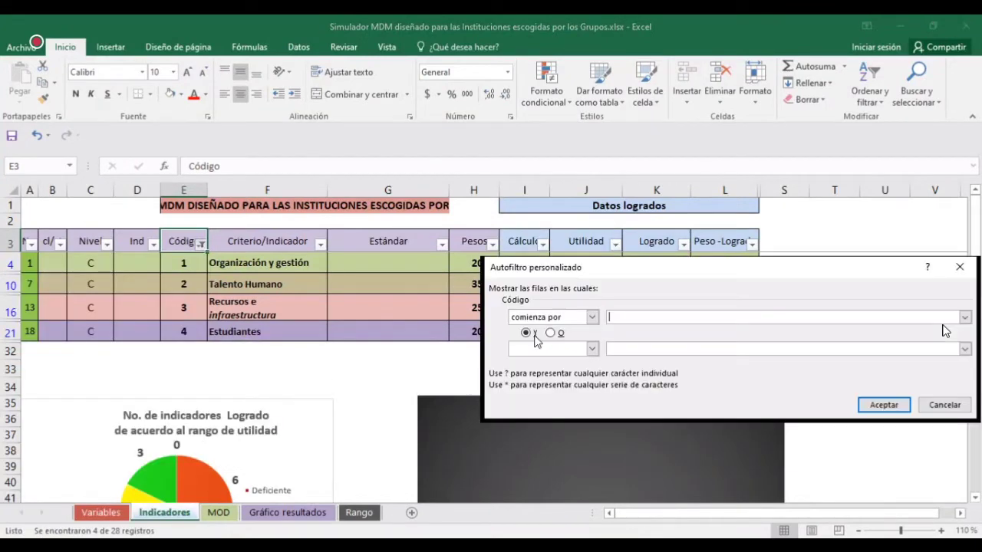
type("1")
left_click(894, 405)
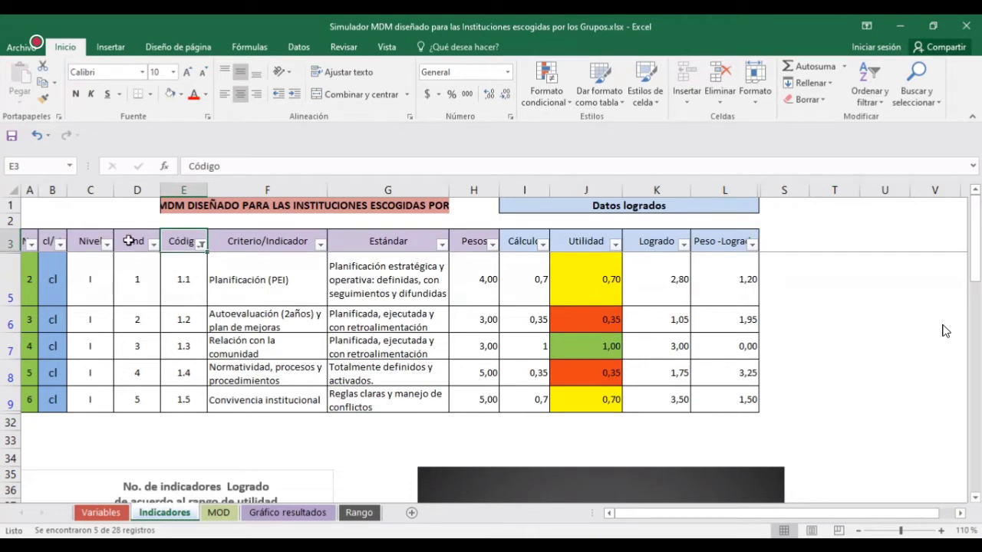
Step: Include code 1 in the Código filter together with codes 1.1 to 1.5
left_click(201, 244)
left_click(58, 465)
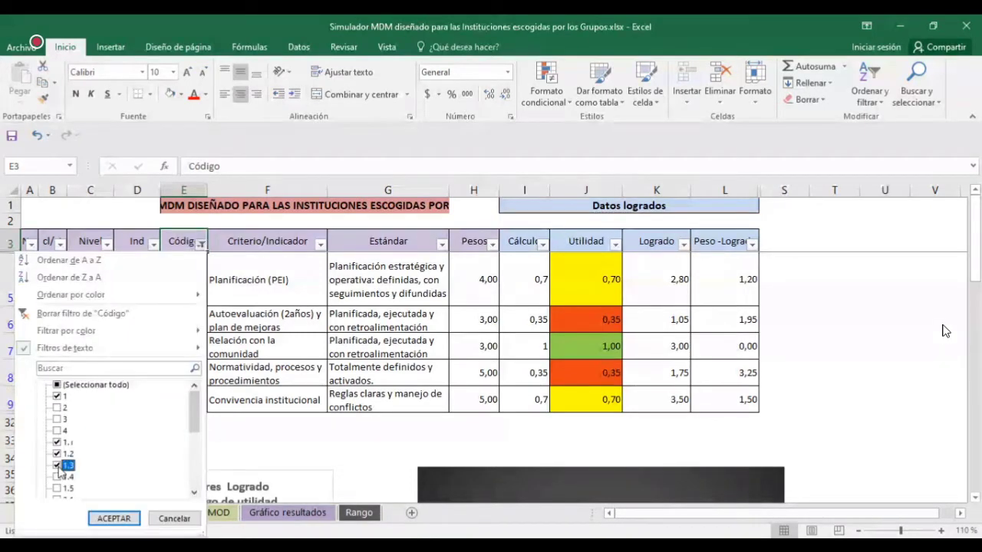
left_click(58, 477)
left_click(57, 477)
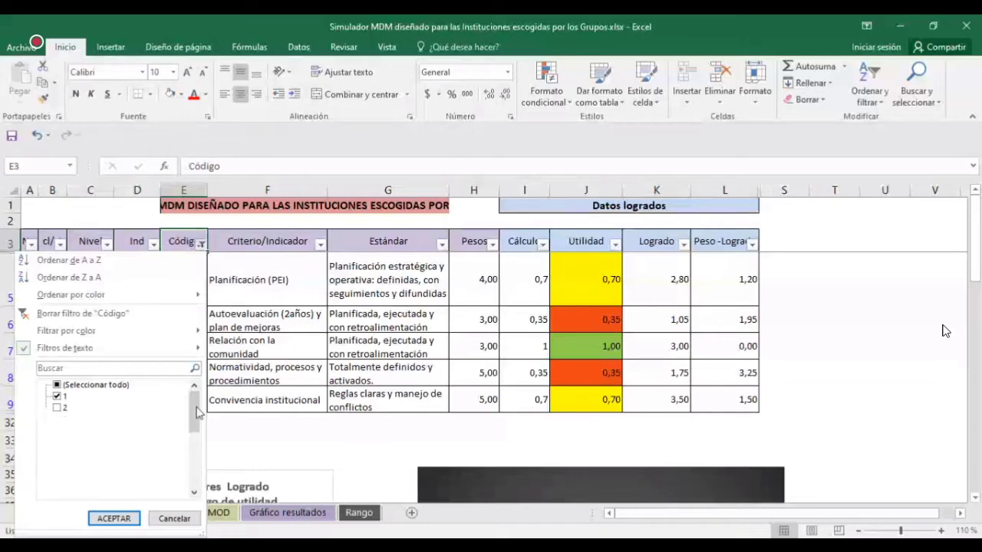
left_click(58, 488)
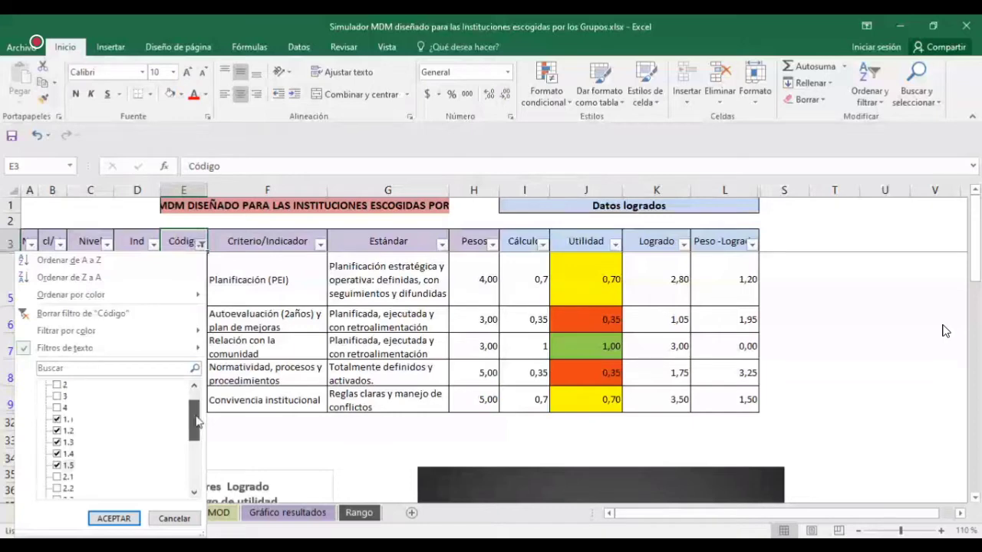
left_click(115, 518)
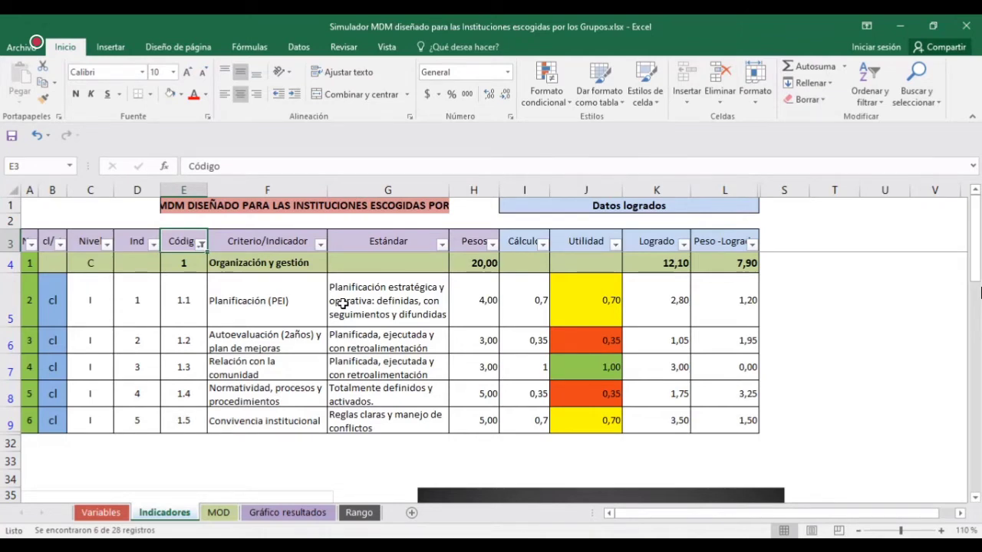
Step: Examine the Planificación (PEI) indicator with its standard and weight, and the weight of indicator 1.4
left_click(278, 302)
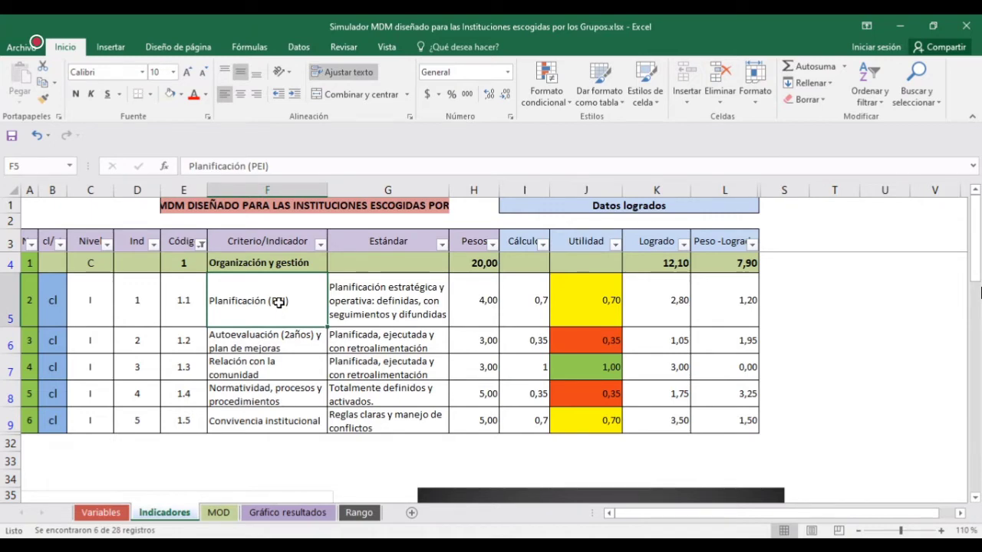
left_click(374, 306)
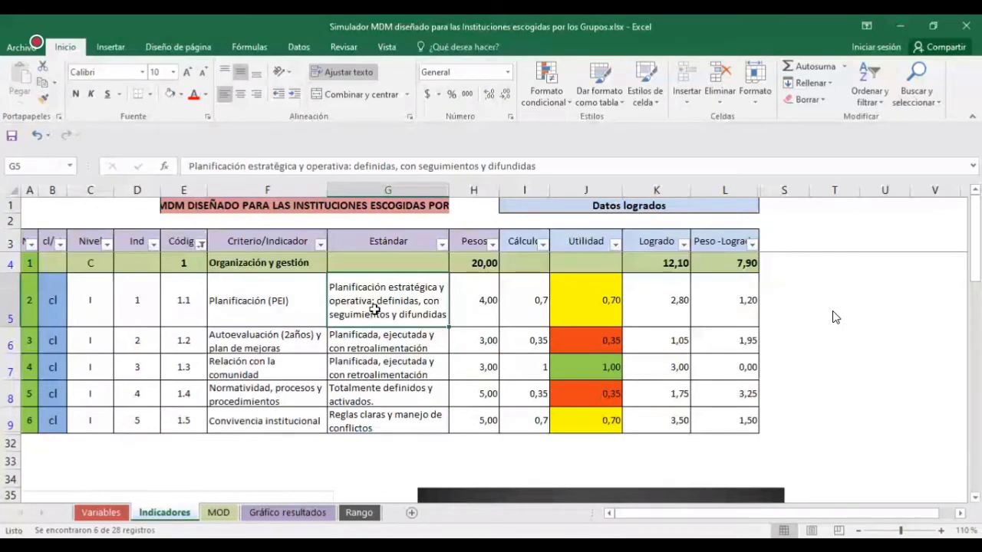
left_click(481, 300)
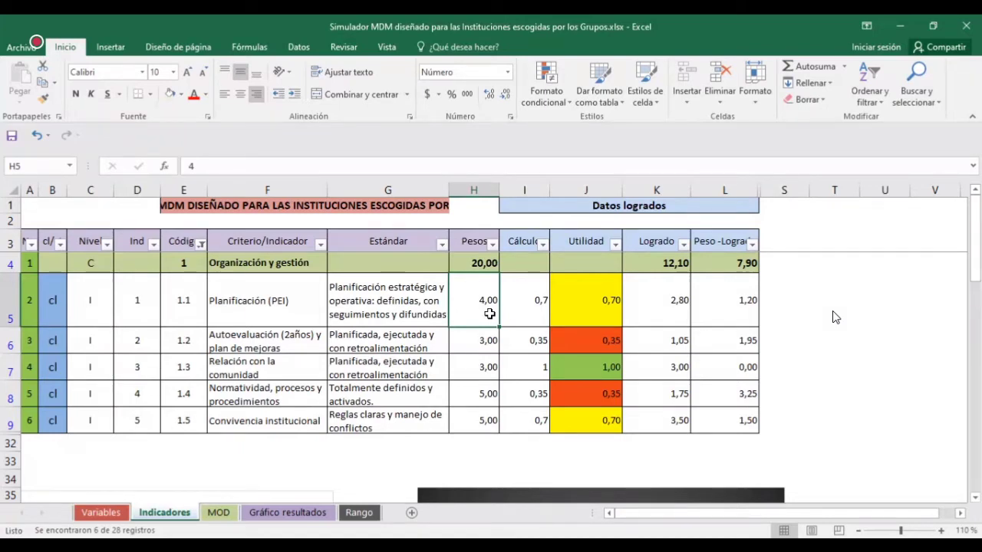
left_click(489, 401)
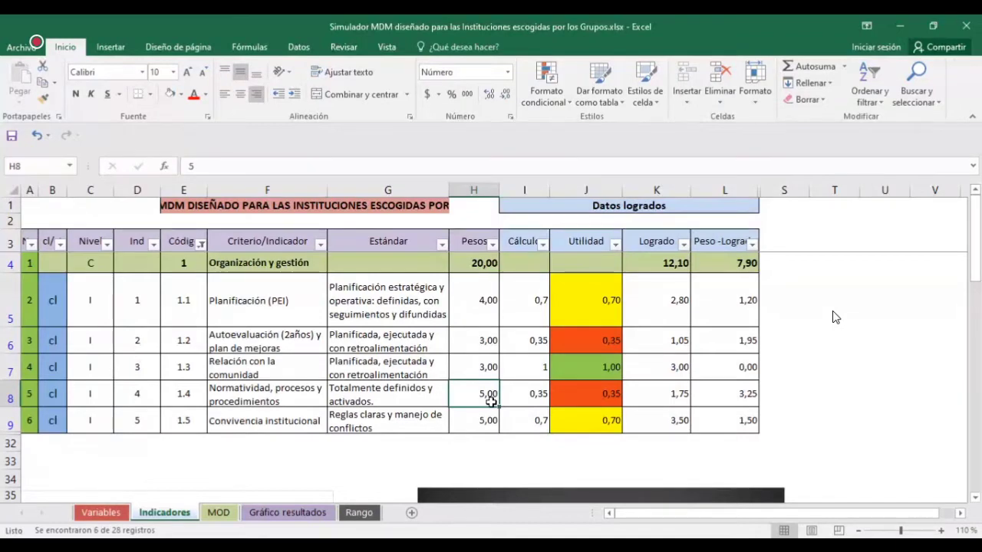
mouse_move(457, 451)
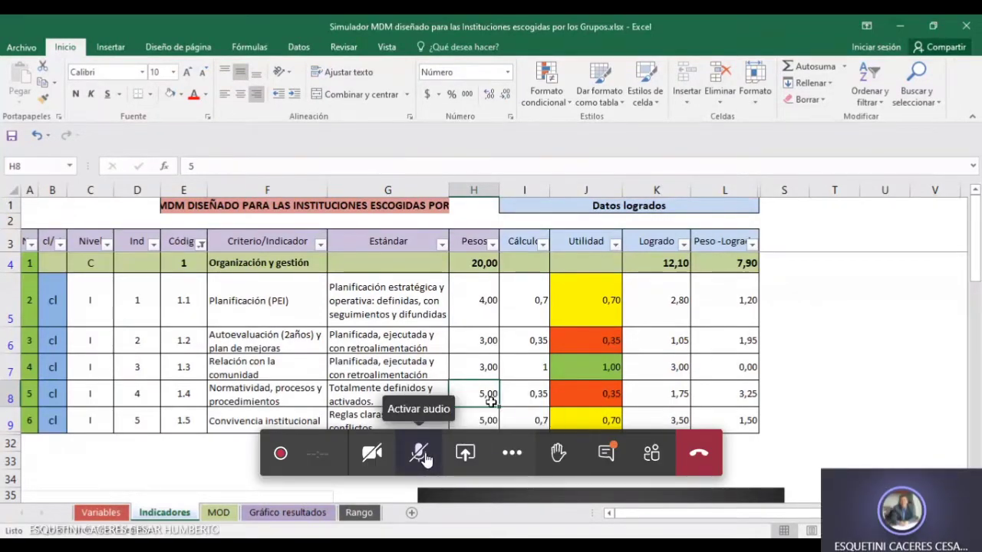
left_click(420, 454)
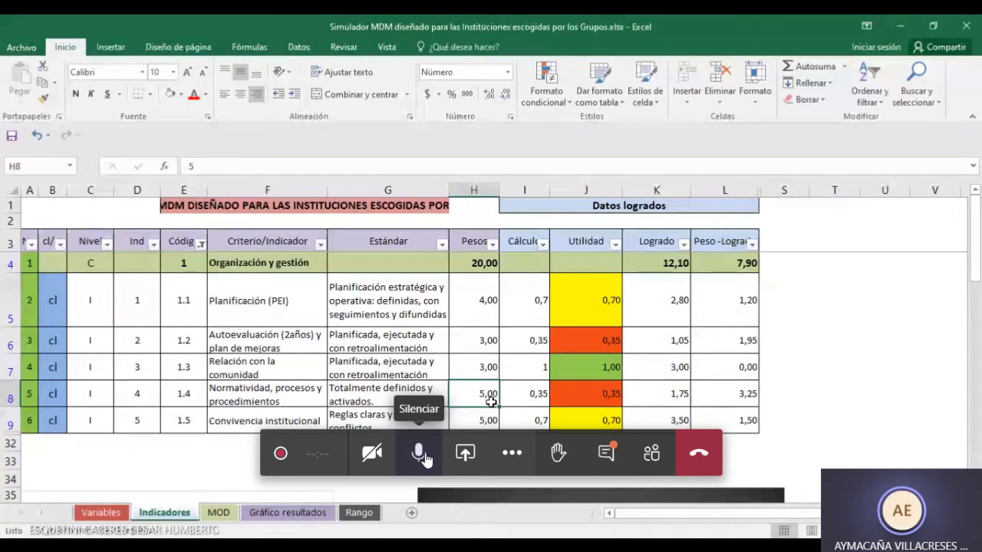
left_click(420, 454)
Step: Set the weight of Planificación (PEI) to 5,00 and the weight of Normatividad, procesos y procedimientos to 4
left_click(486, 301)
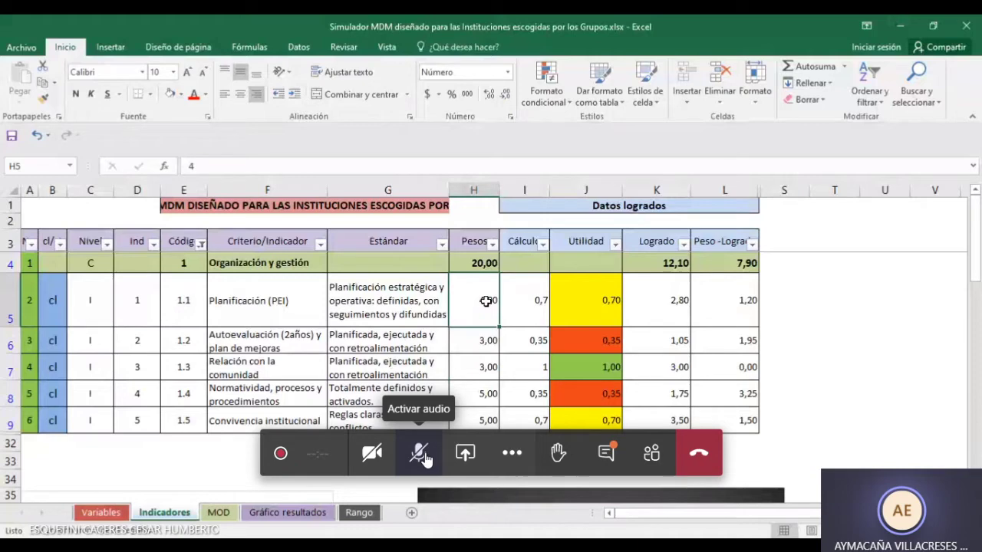
type("5,00")
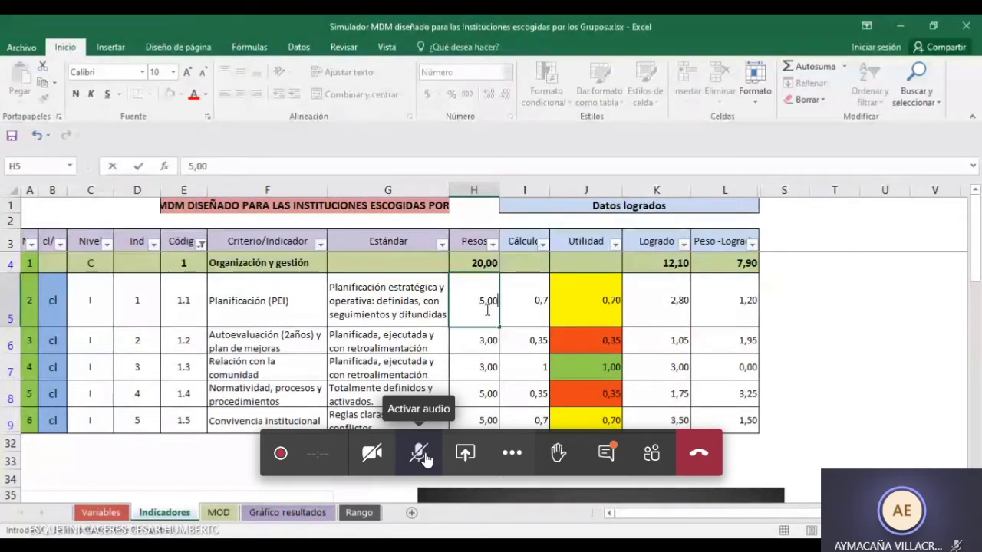
left_click(491, 393)
type("4")
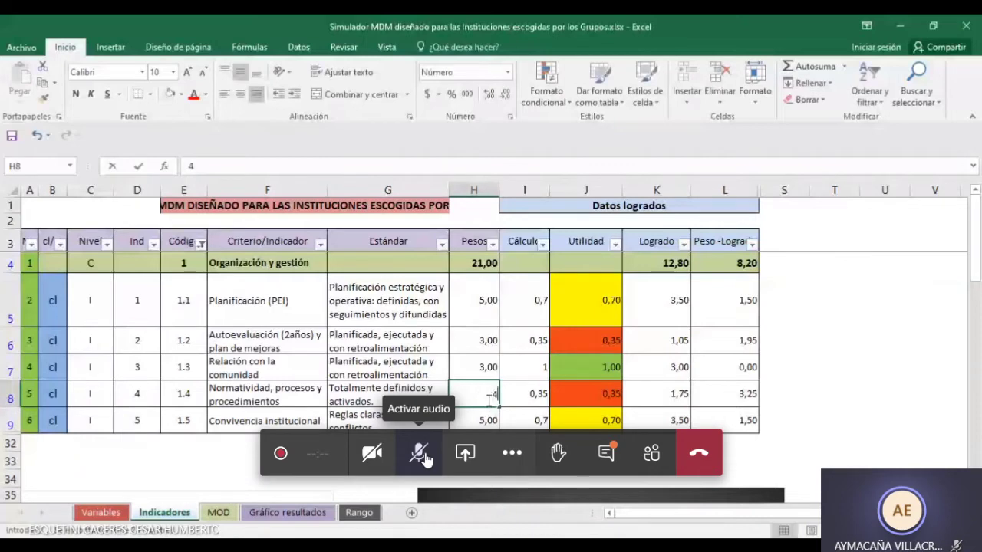
key("Return")
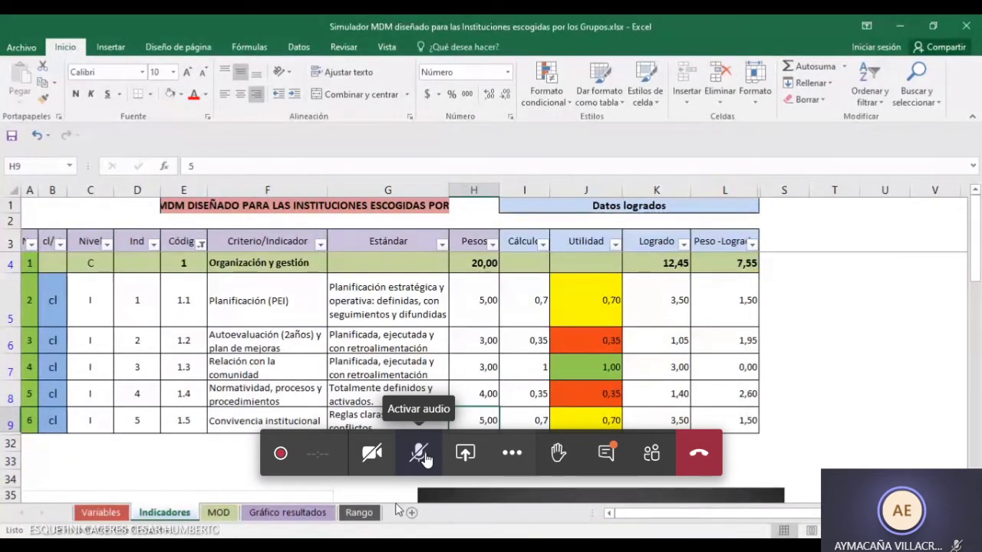
Step: Remove code 1 and codes 1.1 to 1.5 from the Código filter selection
left_click(201, 245)
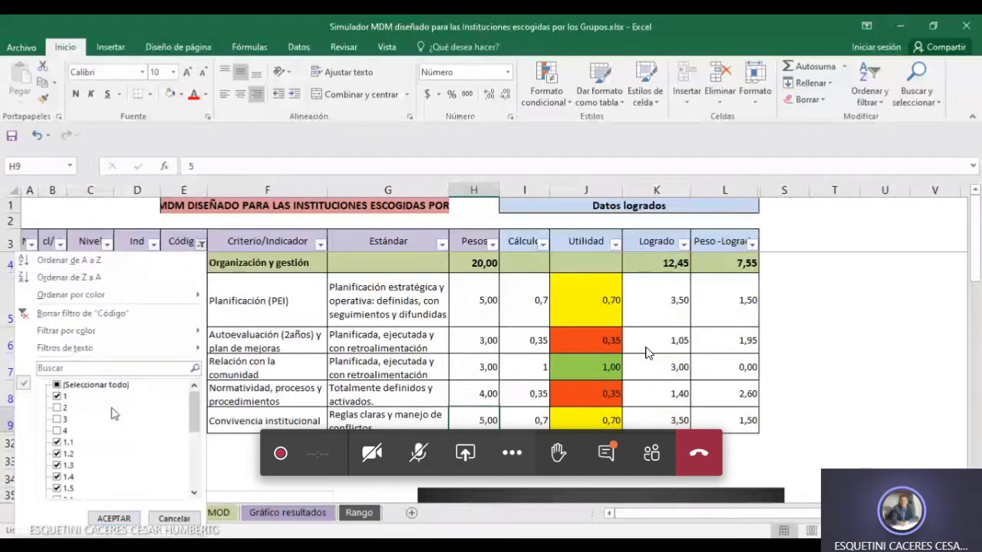
left_click(56, 396)
left_click(57, 407)
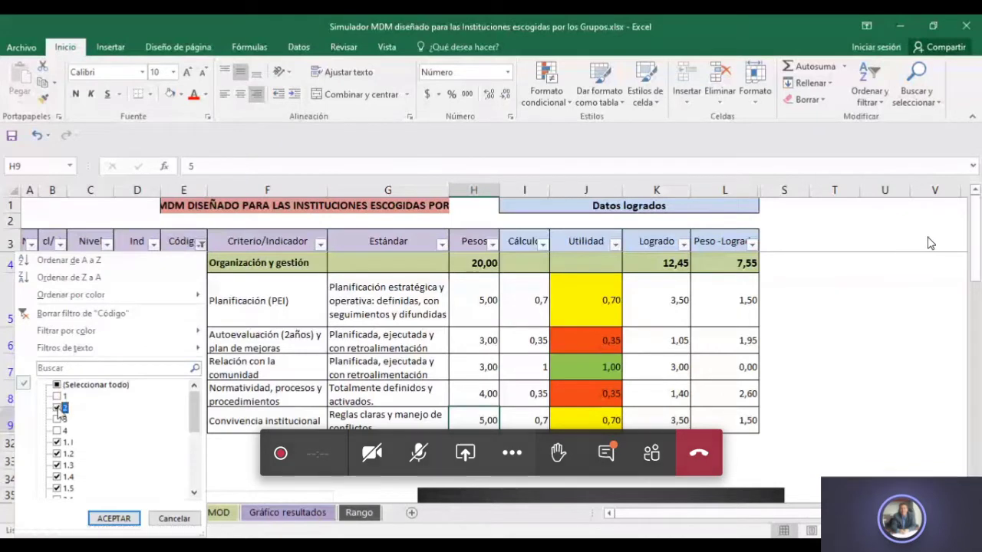
left_click(57, 442)
left_click(57, 453)
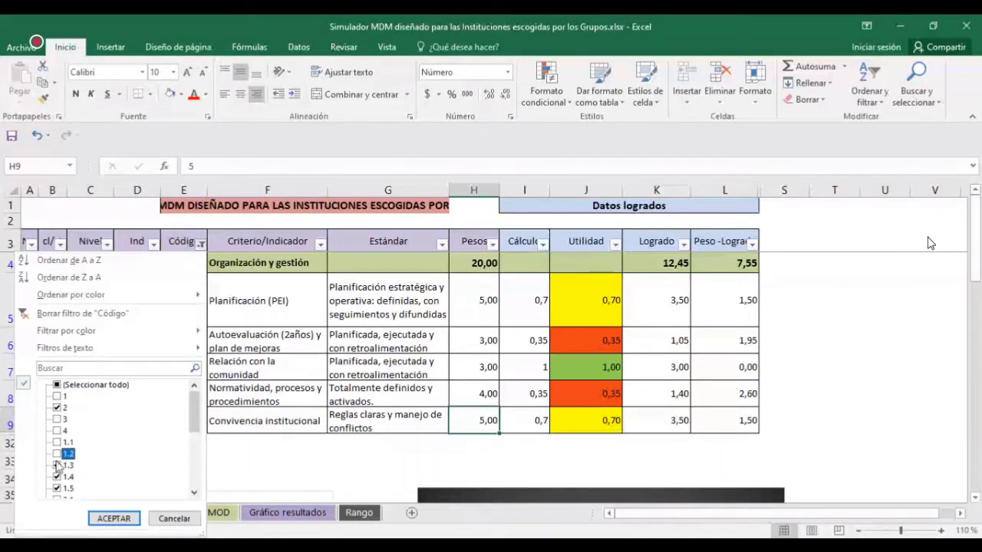
left_click(56, 465)
left_click(56, 476)
left_click(56, 488)
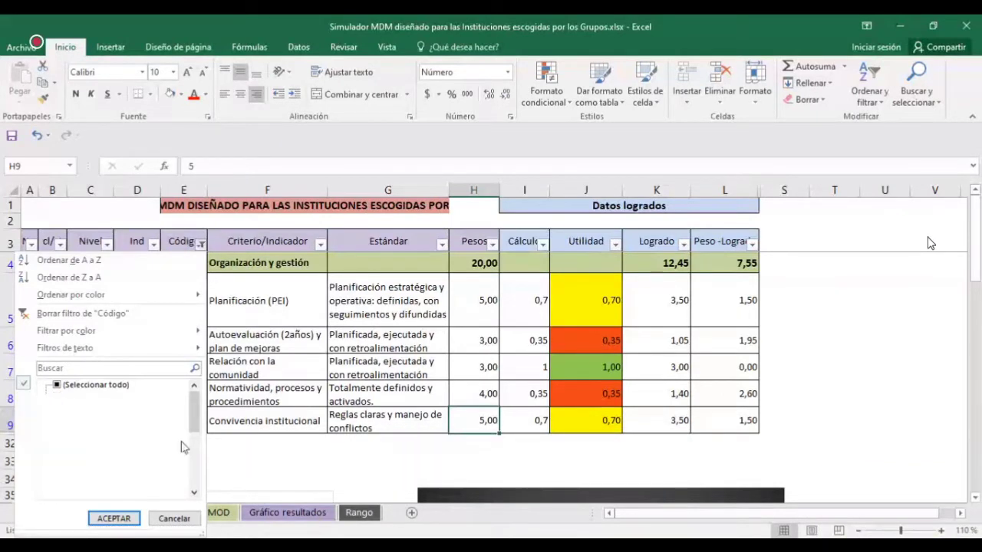
Step: Filter the Código column to show only codes 2.1 to 2.5, leaving code 2 out
left_click_drag(194, 424, 195, 431)
left_click(56, 396)
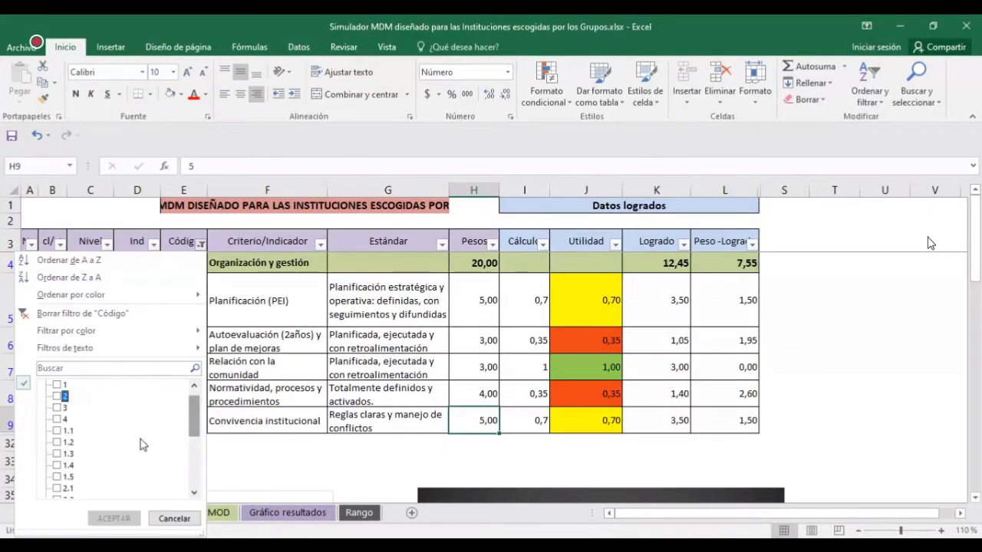
left_click_drag(195, 422, 195, 435)
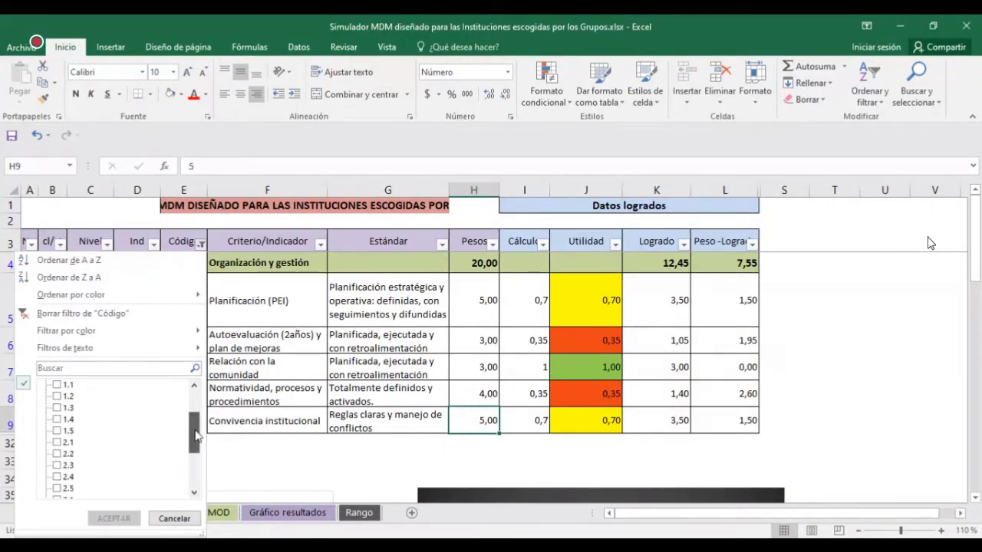
left_click(57, 442)
left_click(58, 454)
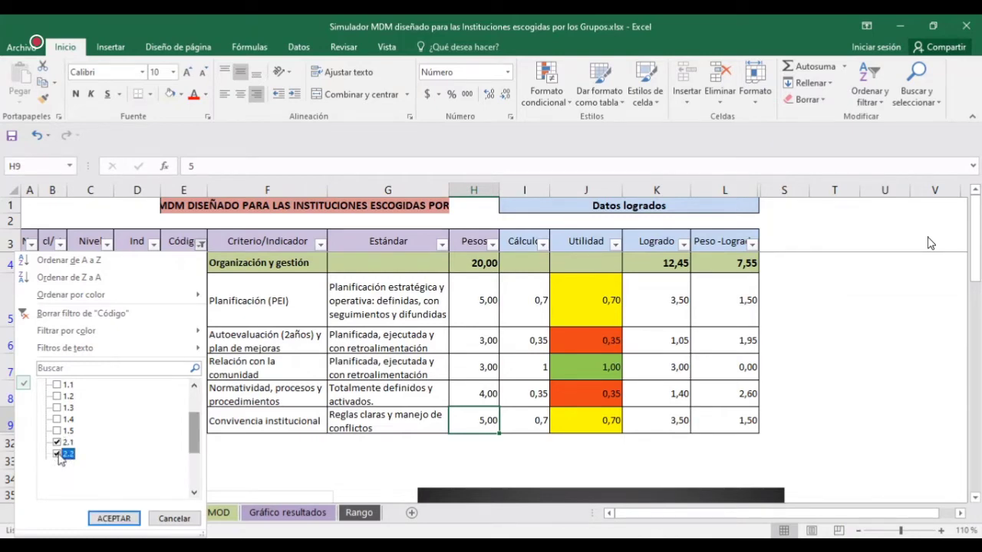
left_click(57, 465)
left_click(57, 476)
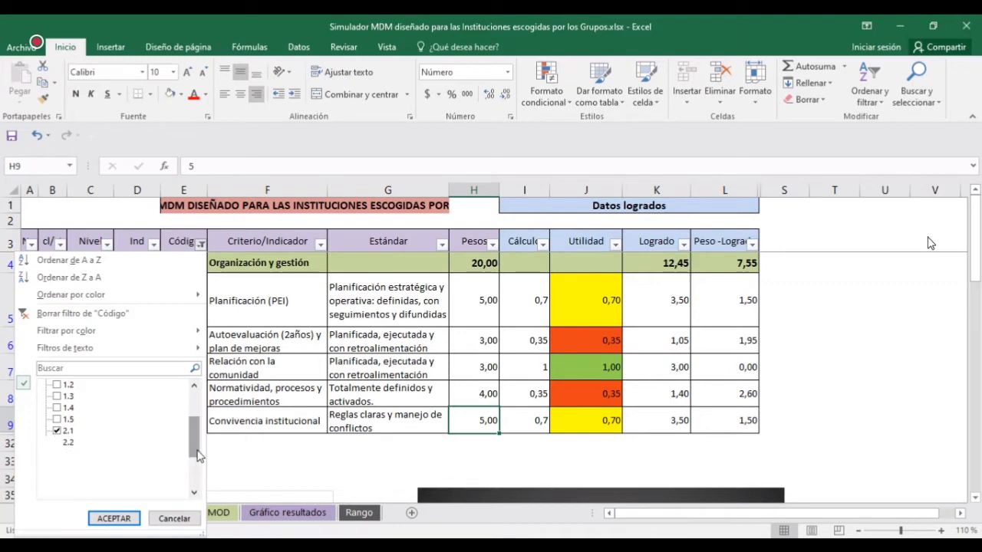
left_click(56, 483)
left_click(114, 519)
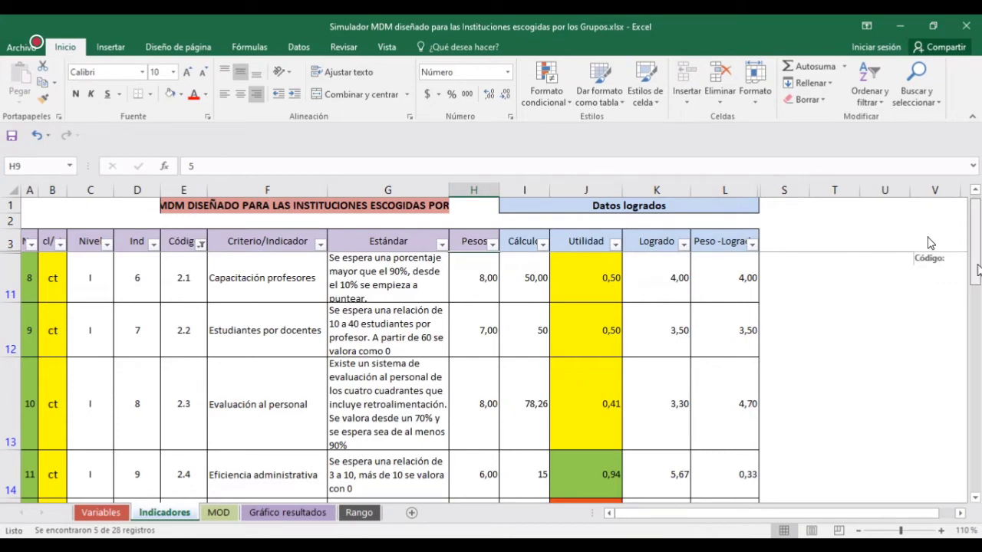
Step: Include code 2 in the Código filter together with codes 2.1 to 2.5
left_click_drag(979, 270, 978, 289)
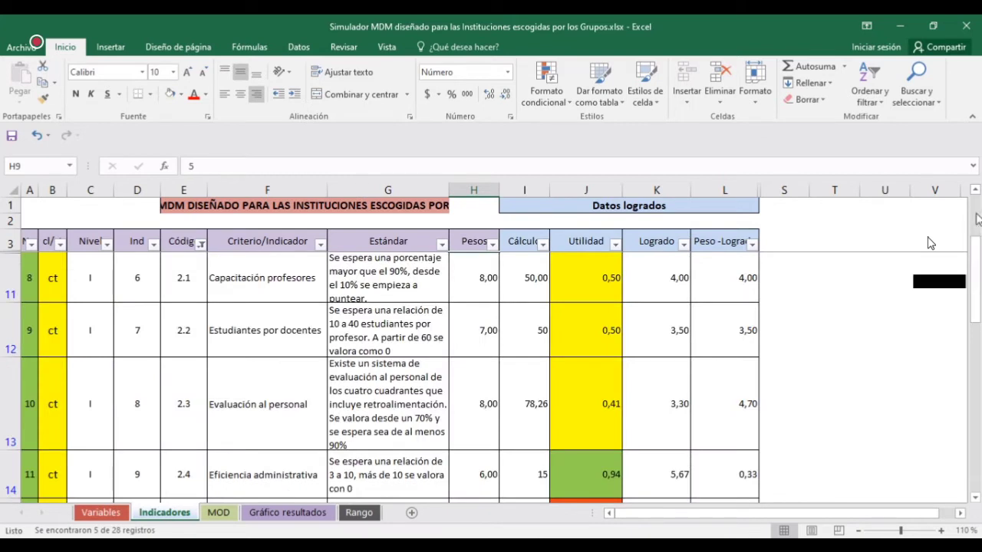
left_click(287, 280)
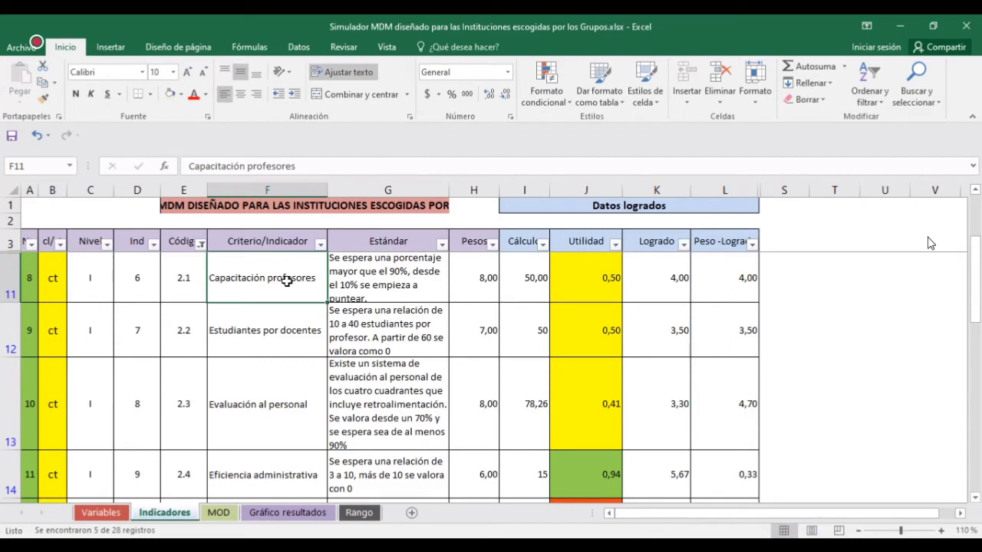
left_click(200, 244)
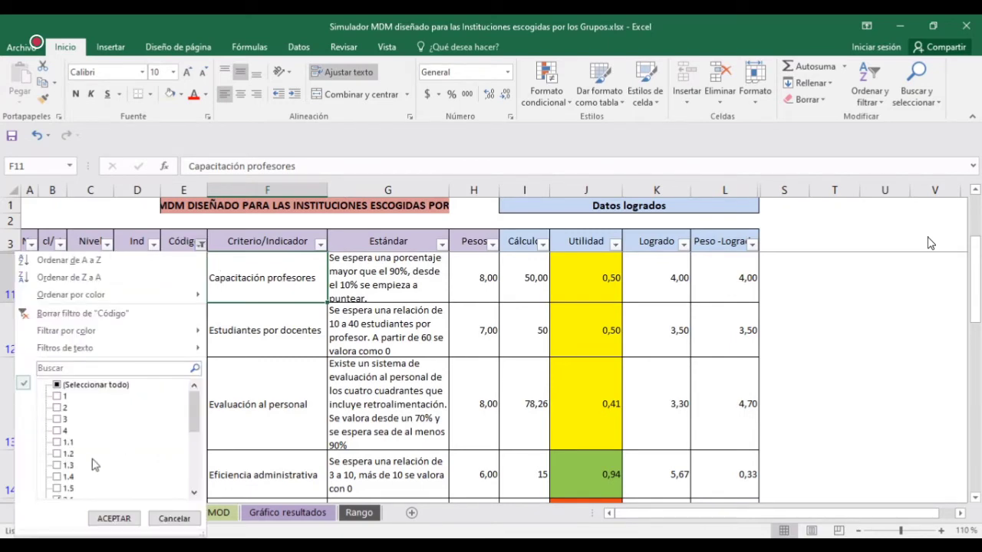
mouse_move(197, 418)
left_mouse_down()
mouse_move(196, 448)
mouse_move(196, 410)
left_mouse_up()
left_click(109, 518)
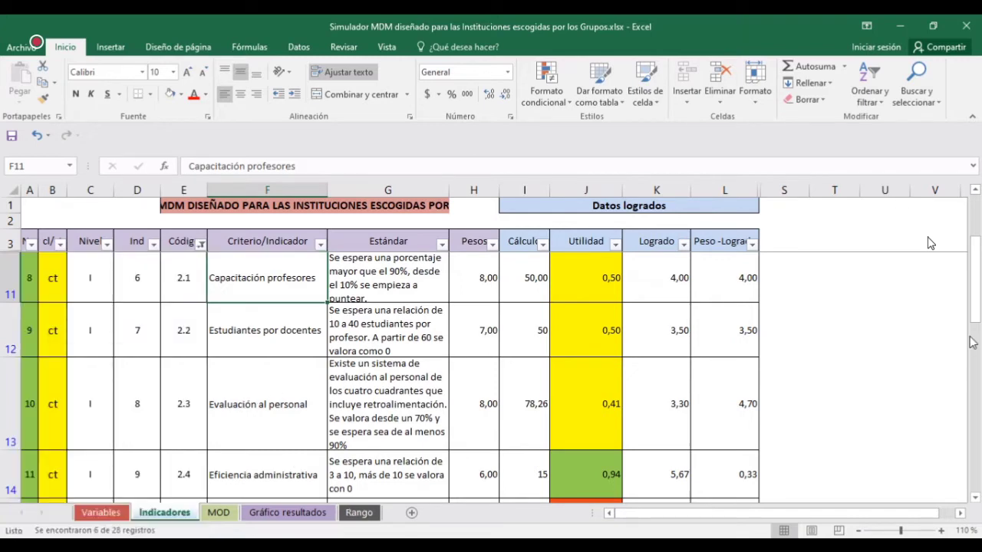
scroll(930, 243, "up", 1)
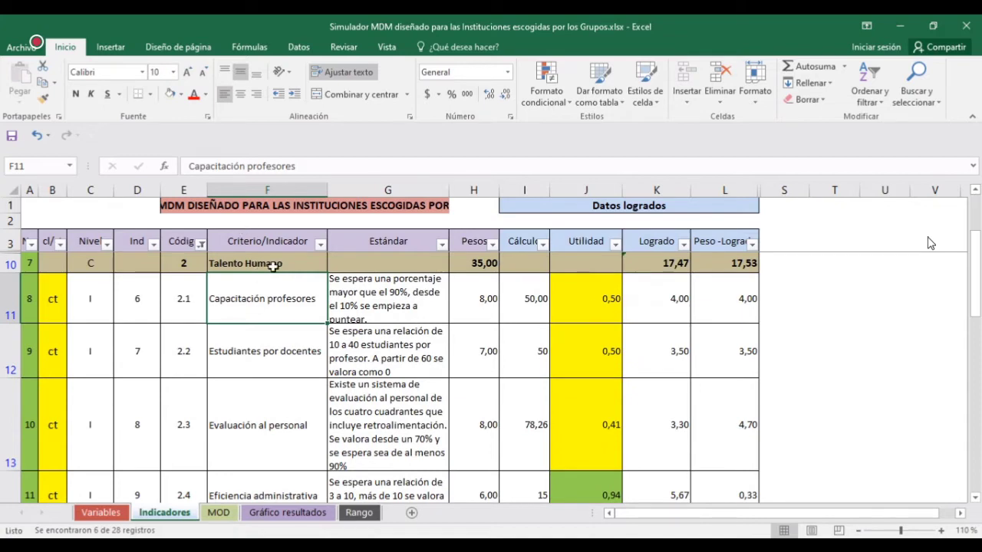
Step: Examine the weights of the Talento Humano criterion and its indicators, along with the Capacitación profesores standard
left_click(484, 269)
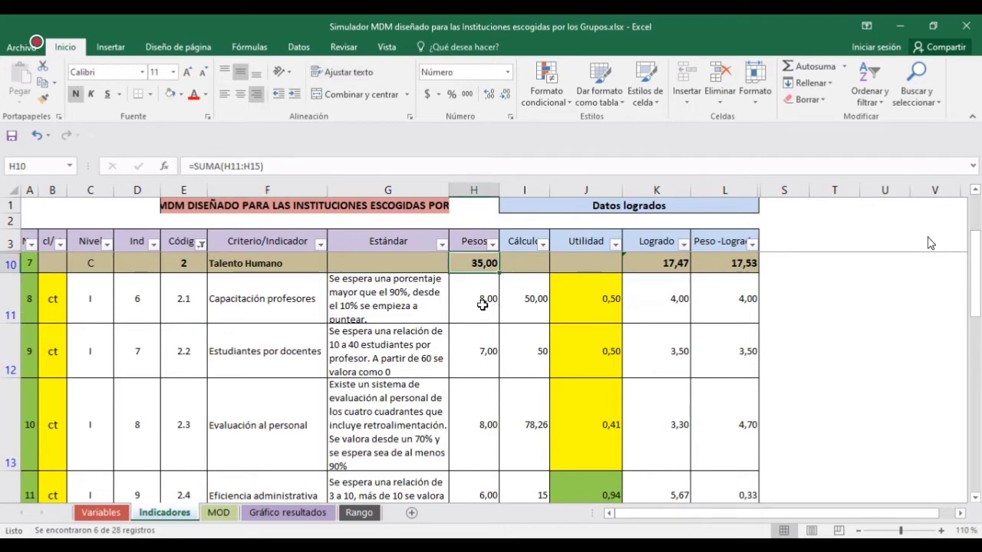
left_click(481, 303)
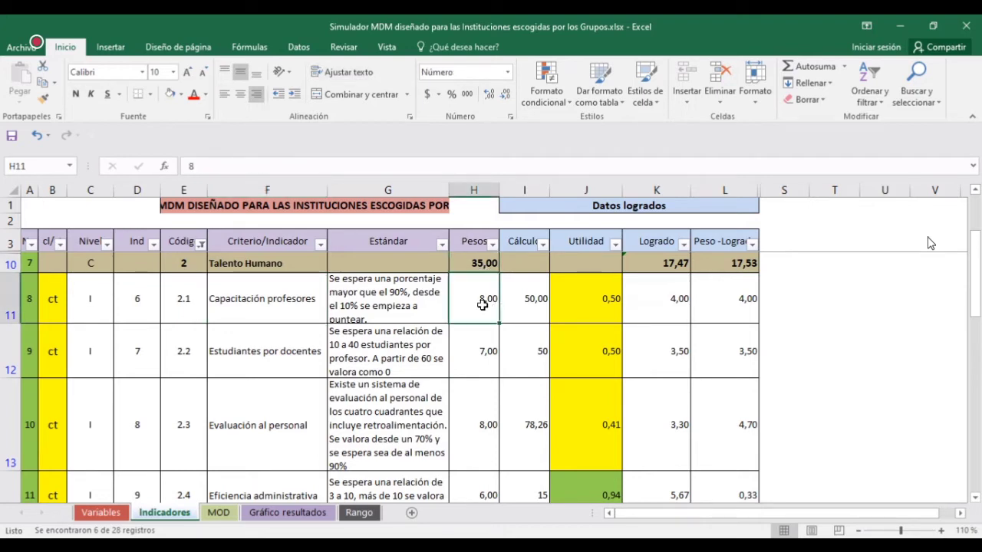
left_click(481, 362)
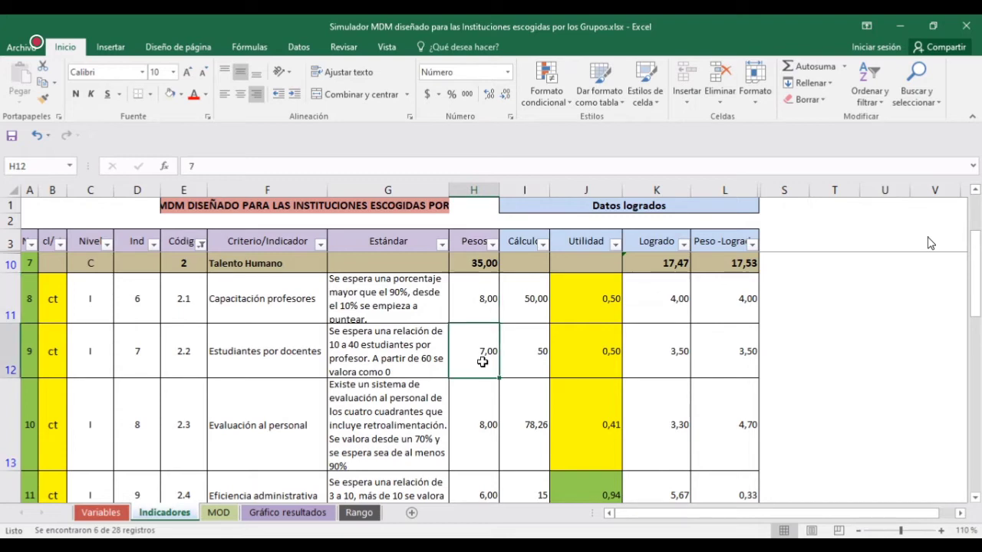
left_click(480, 426)
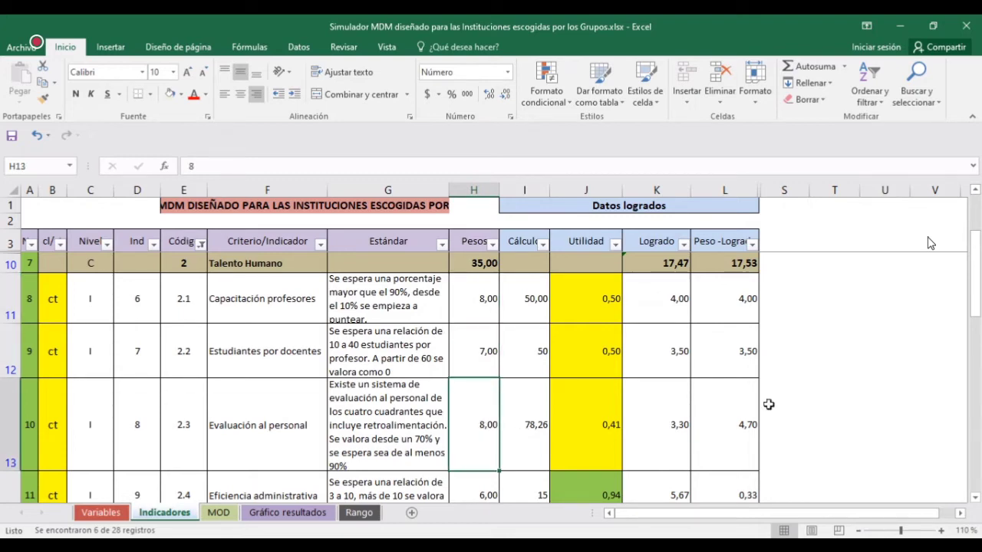
scroll(788, 389, "down", 2)
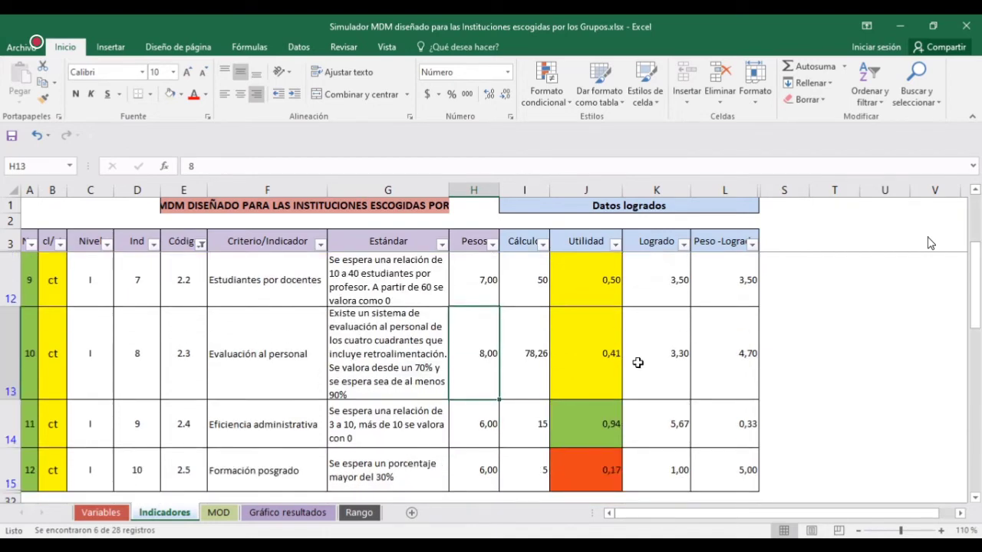
left_click_drag(975, 307, 978, 312)
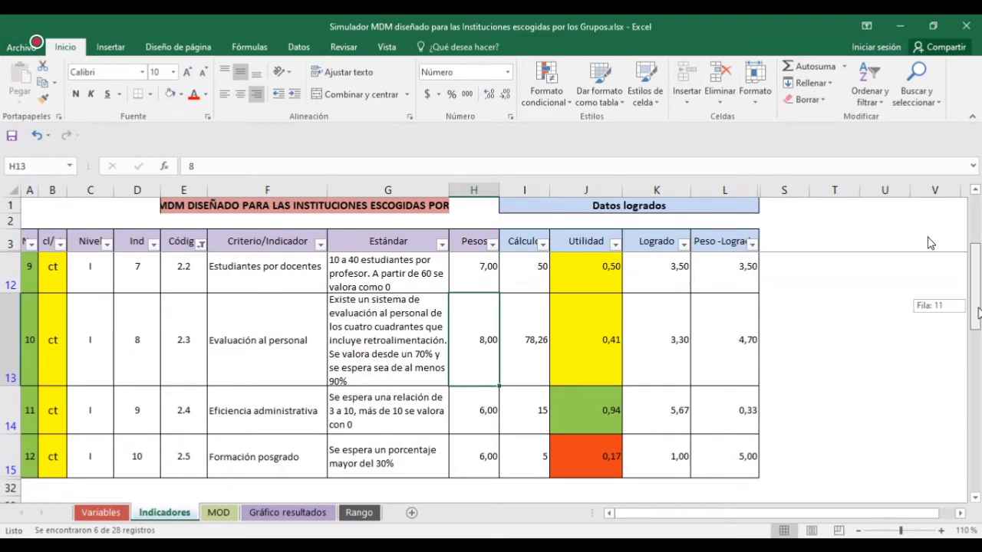
left_click_drag(979, 311, 978, 303)
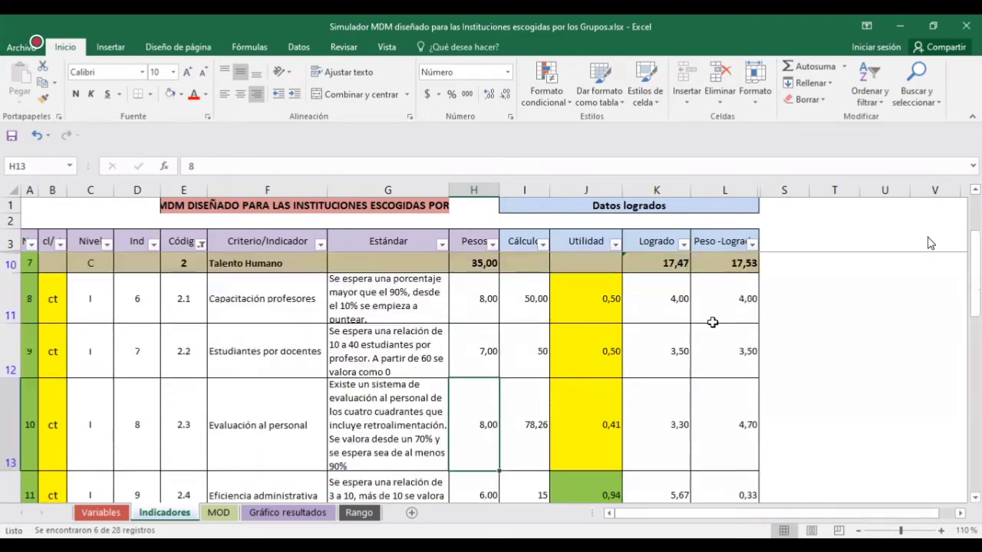
left_click(398, 311)
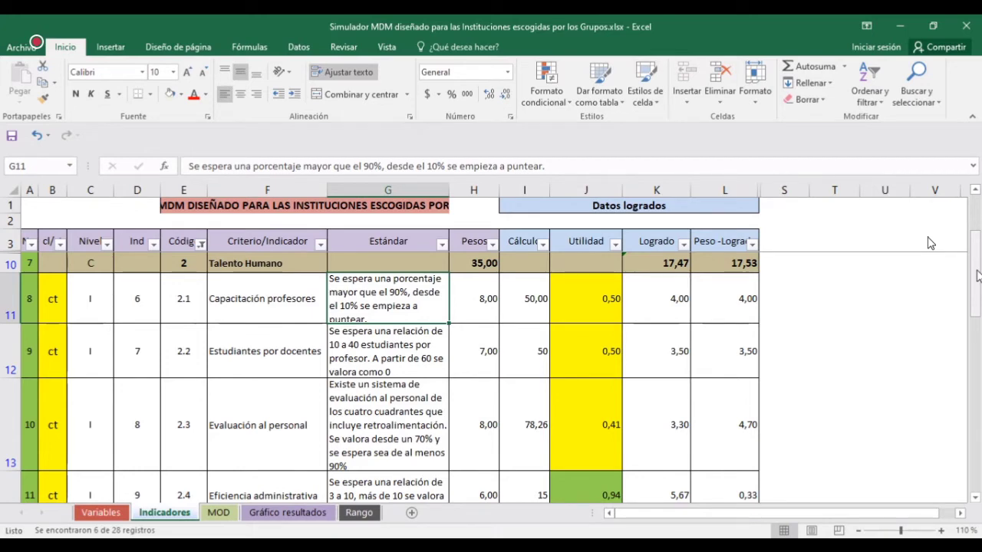
scroll(977, 290, "down", 1)
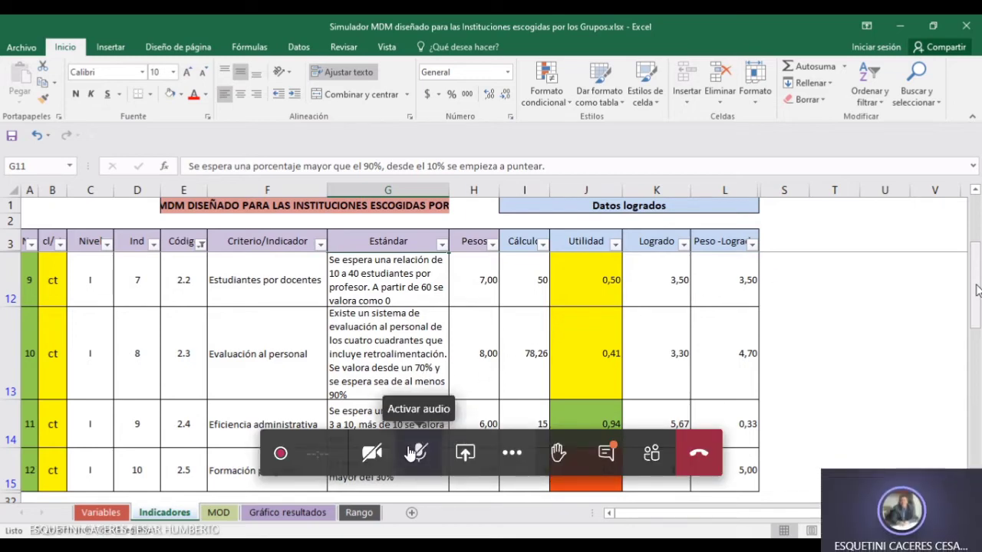
left_click(418, 452)
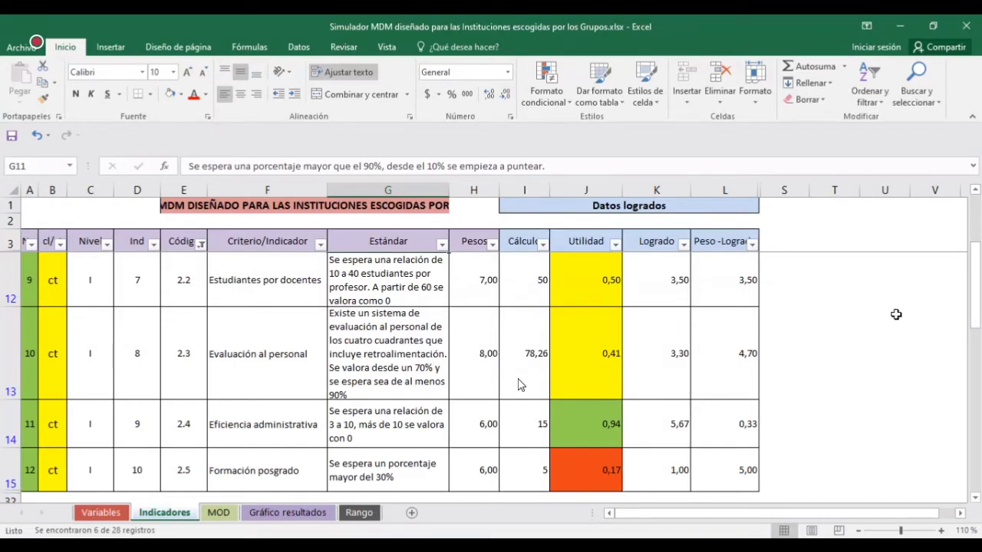
scroll(727, 311, "down", 1)
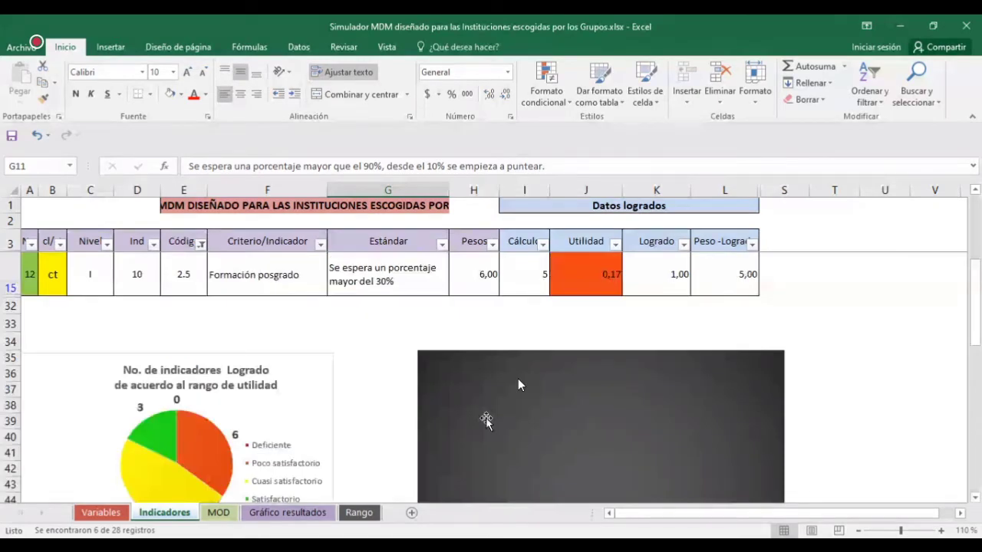
scroll(517, 384, "up", 1)
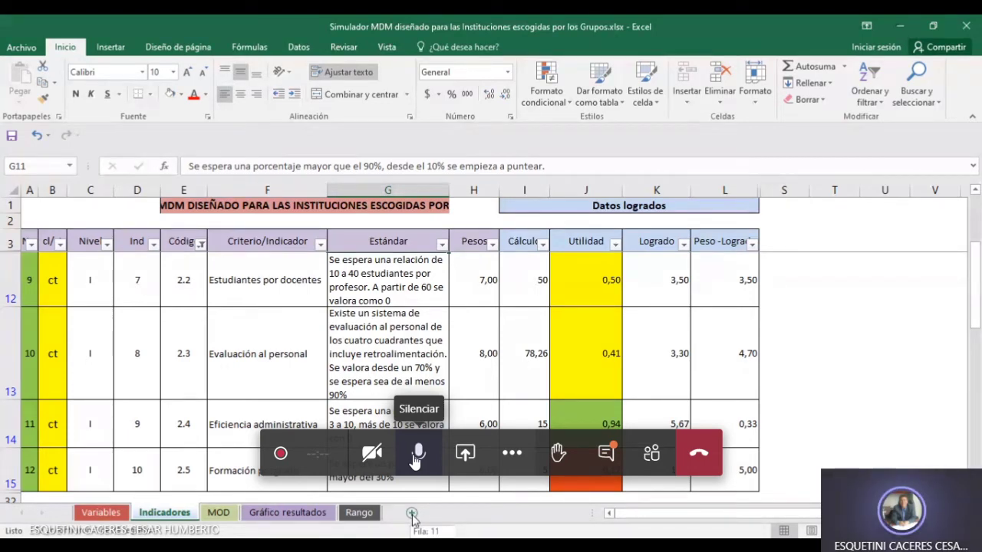
left_click(418, 454)
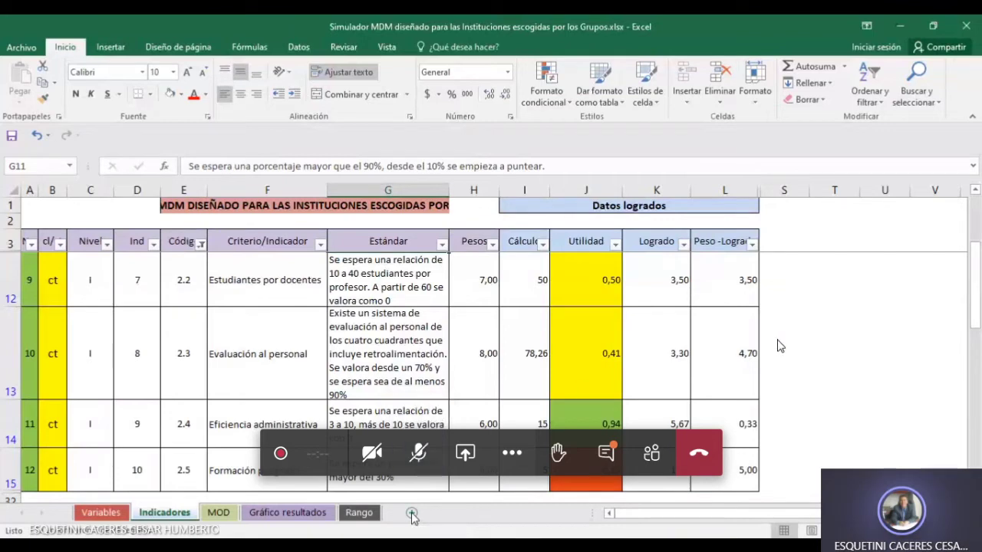
Step: Insert a new blank worksheet directly after the Indicadores sheet
left_click(412, 513)
left_click(159, 219)
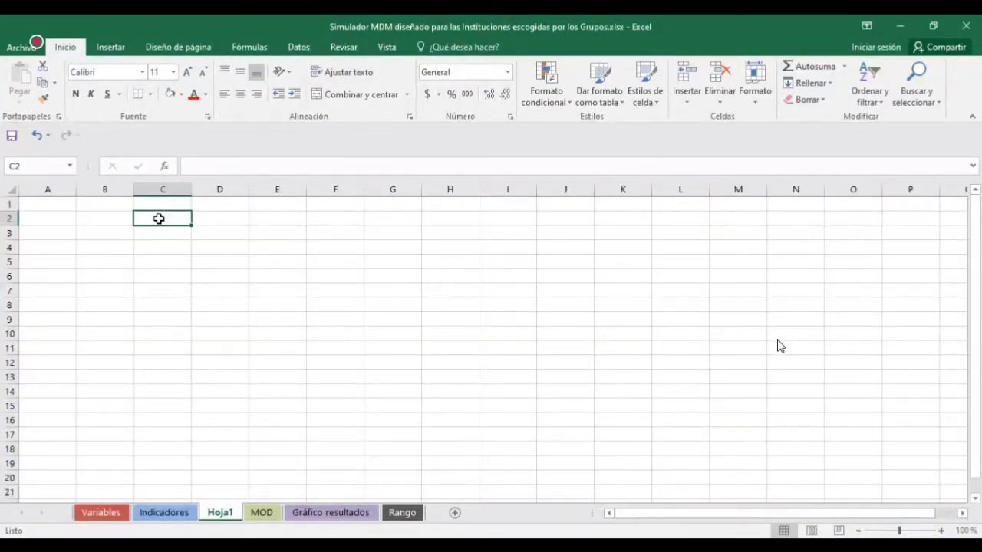
left_click(346, 222)
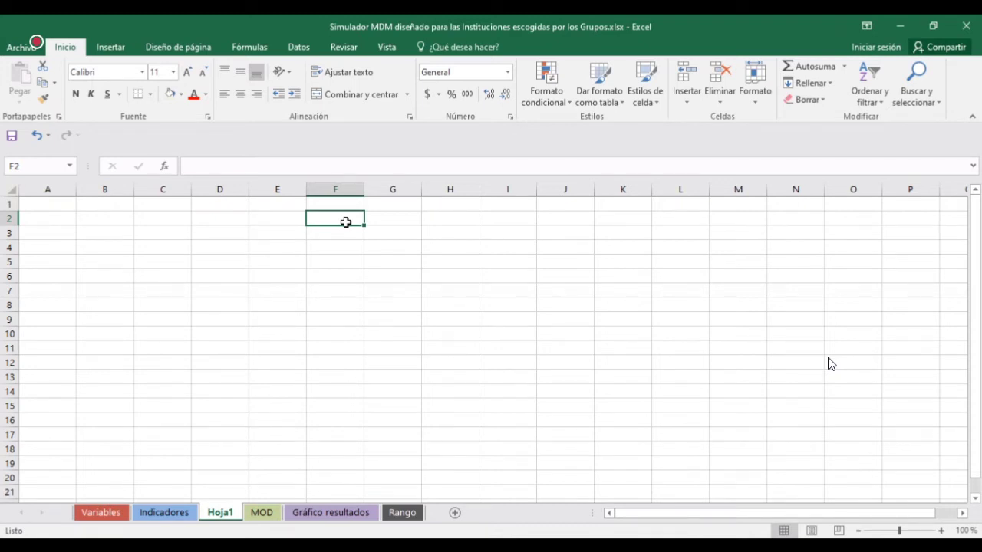
left_click(415, 455)
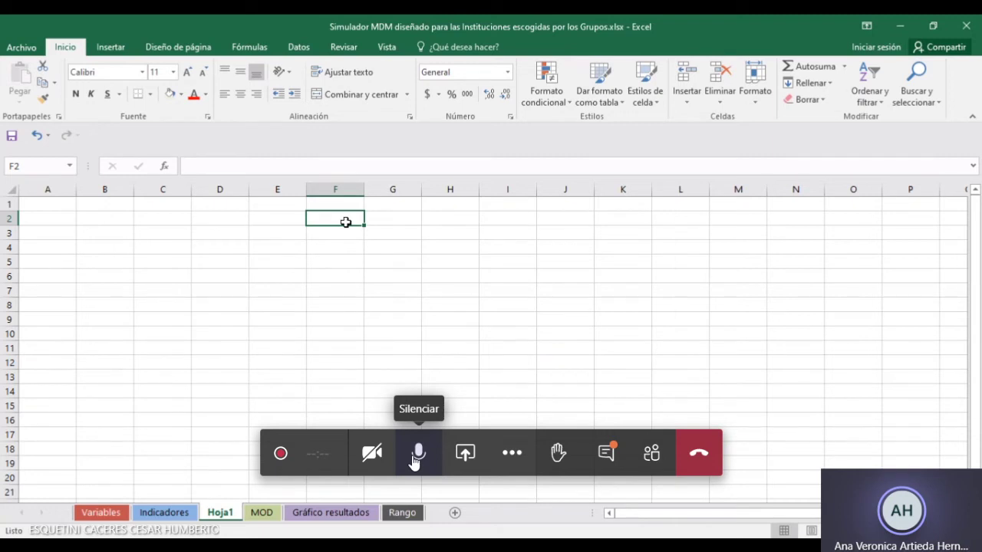
left_click(415, 456)
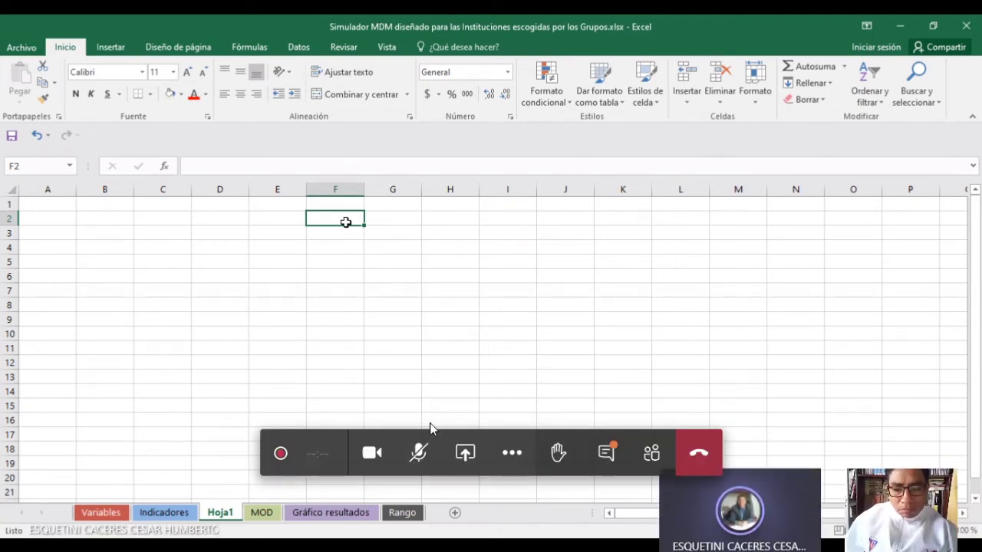
left_click(369, 455)
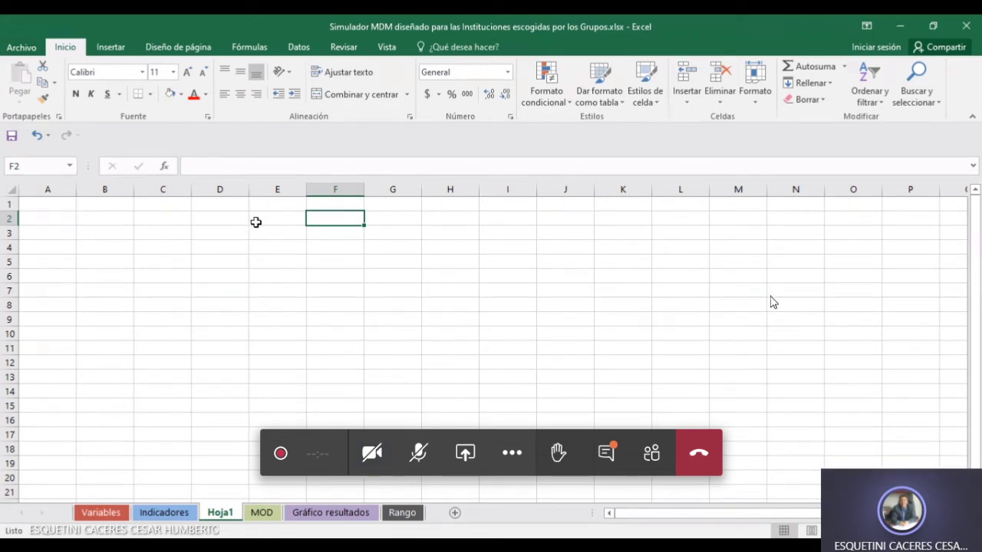
left_click(300, 220)
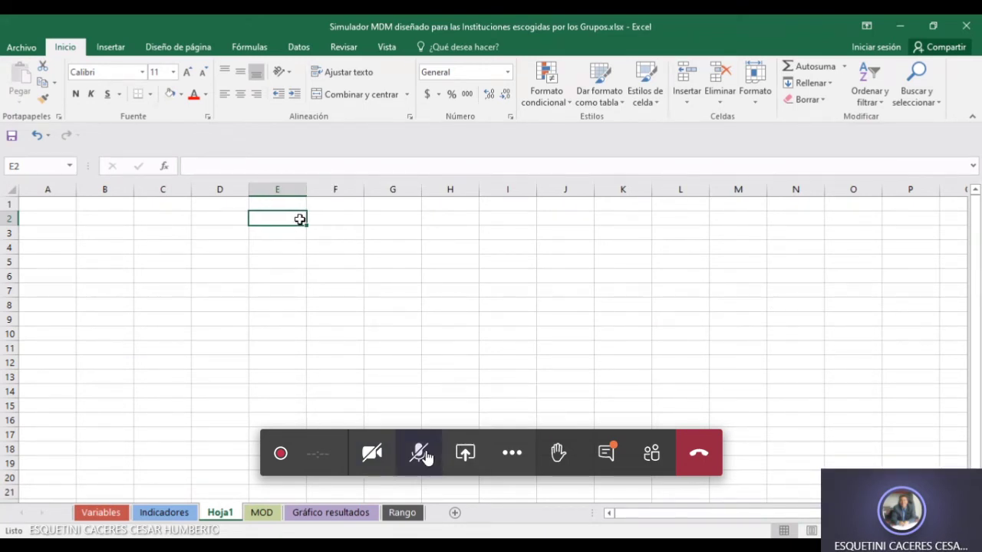
left_click(418, 452)
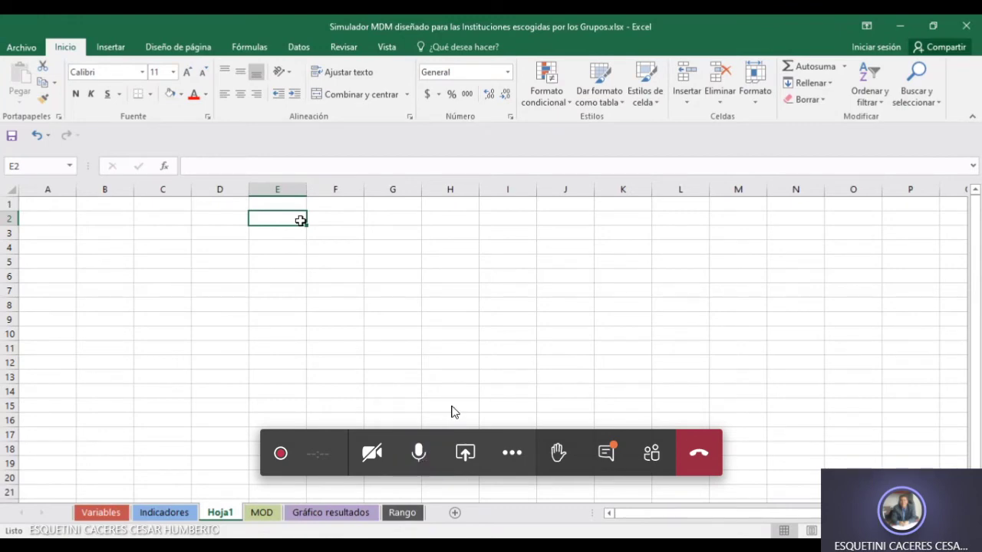
left_click(419, 454)
Step: Check the column width setting of columns B to H on the new blank worksheet
left_click_drag(117, 187, 422, 208)
right_click(423, 209)
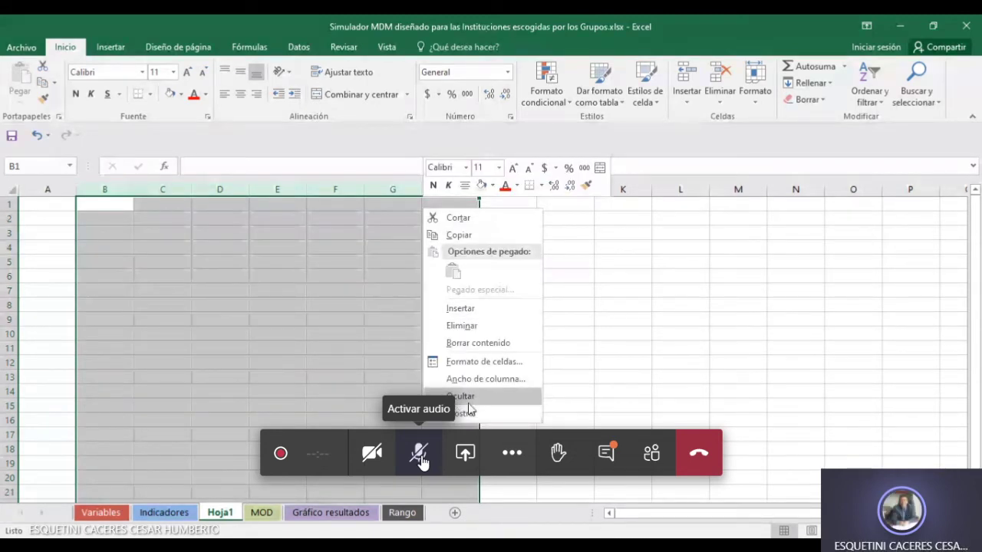
left_click(476, 379)
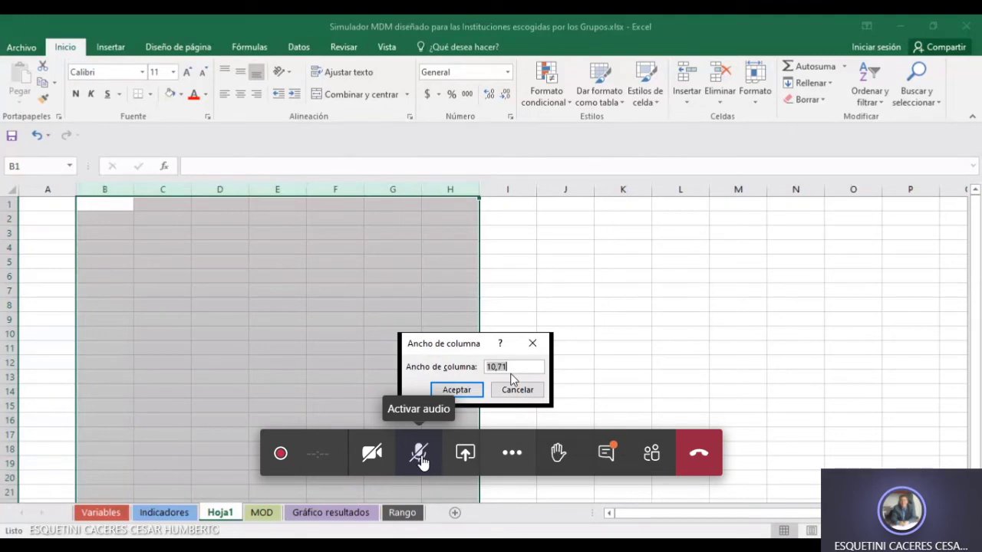
key("BackSpace")
key("Escape")
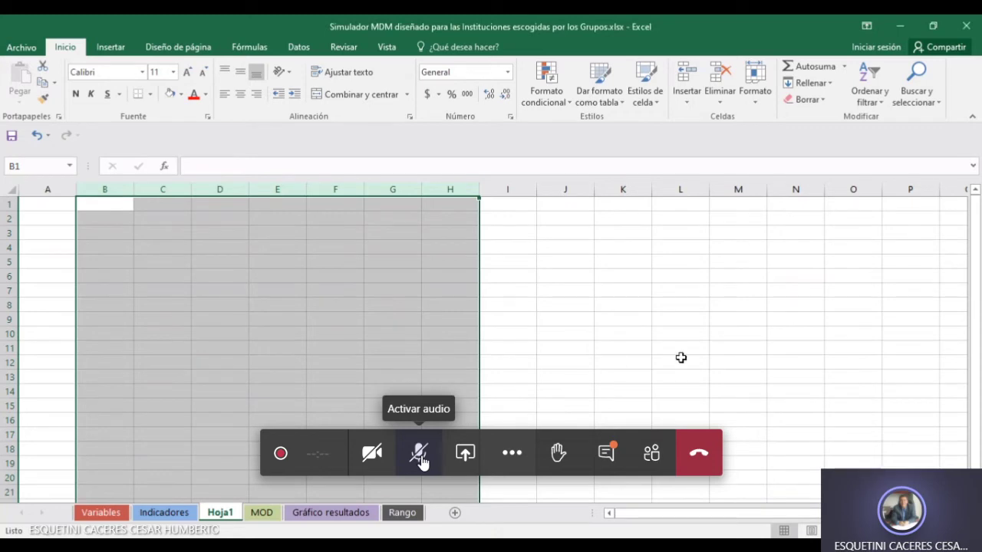
Step: Fill the Estándar cell of the Eficiencia administrativa indicator on the Indicadores sheet with the standard purple color
left_click(164, 513)
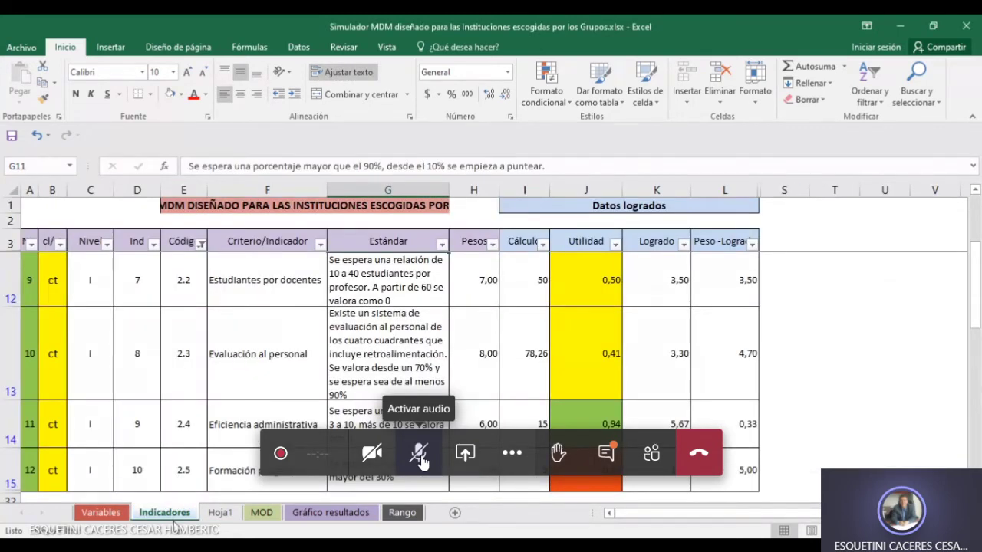
left_click(298, 423)
left_click(397, 424)
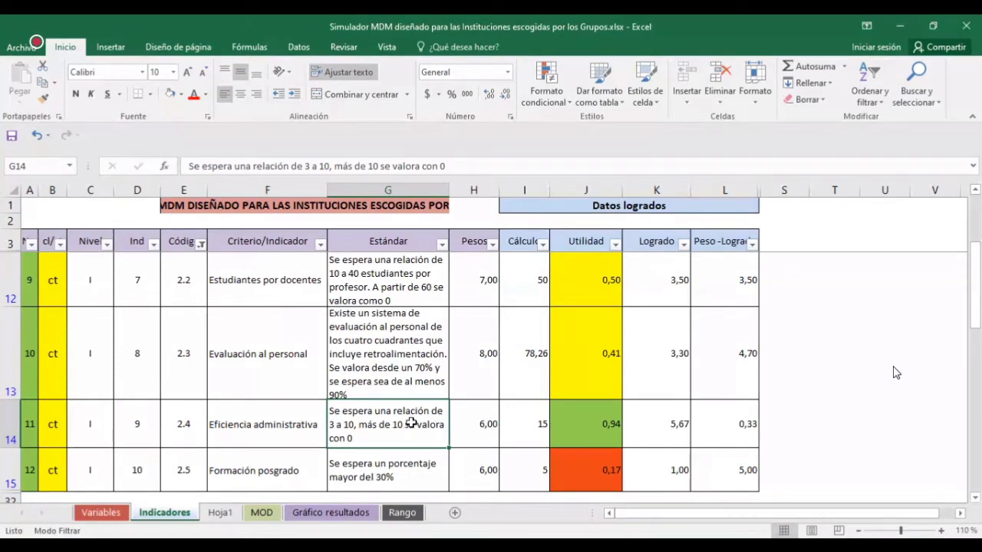
left_click(182, 94)
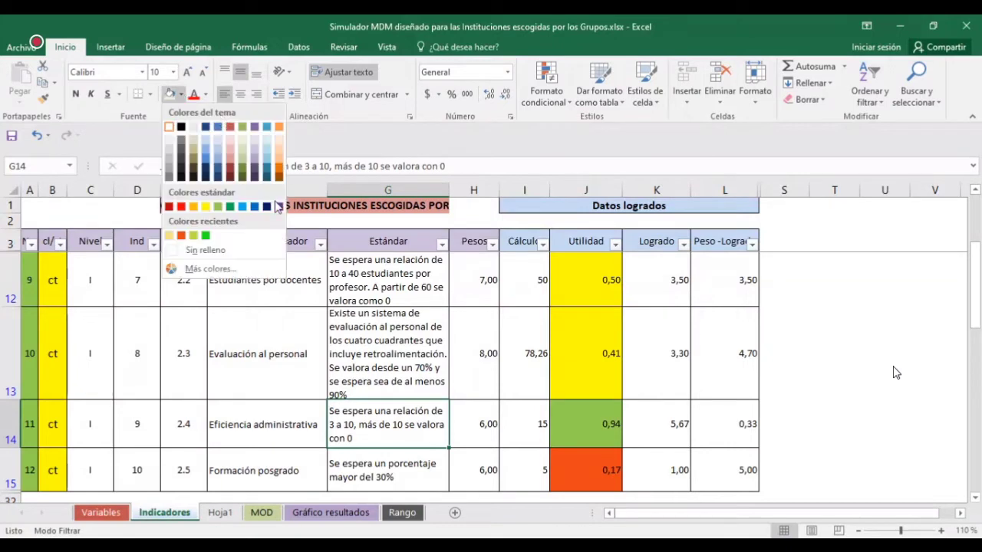
left_click(276, 207)
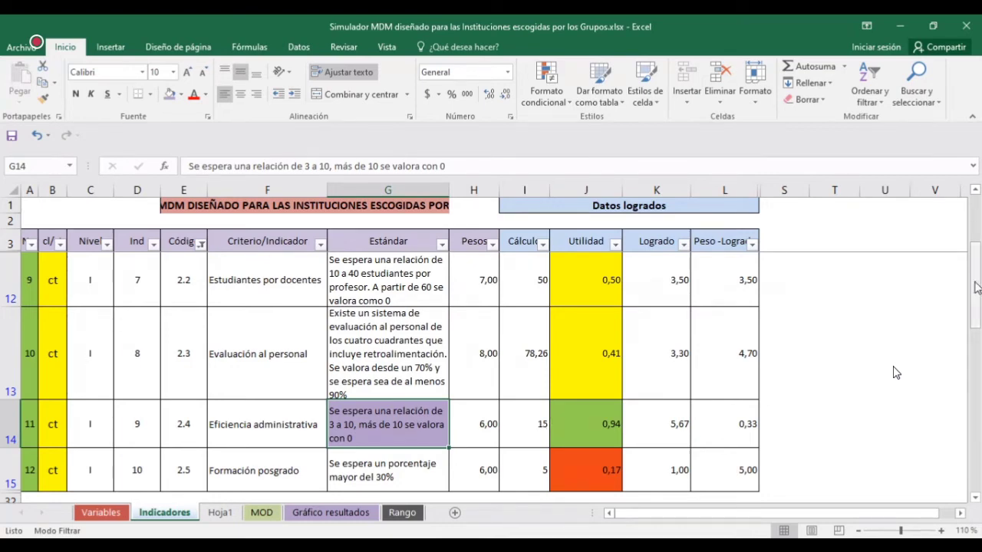
Step: In the Código filter, replace code 2 with code 3 and exclude codes 2.1 to 2.5
mouse_move(976, 287)
left_mouse_down()
mouse_move(972, 315)
mouse_move(972, 280)
left_mouse_up()
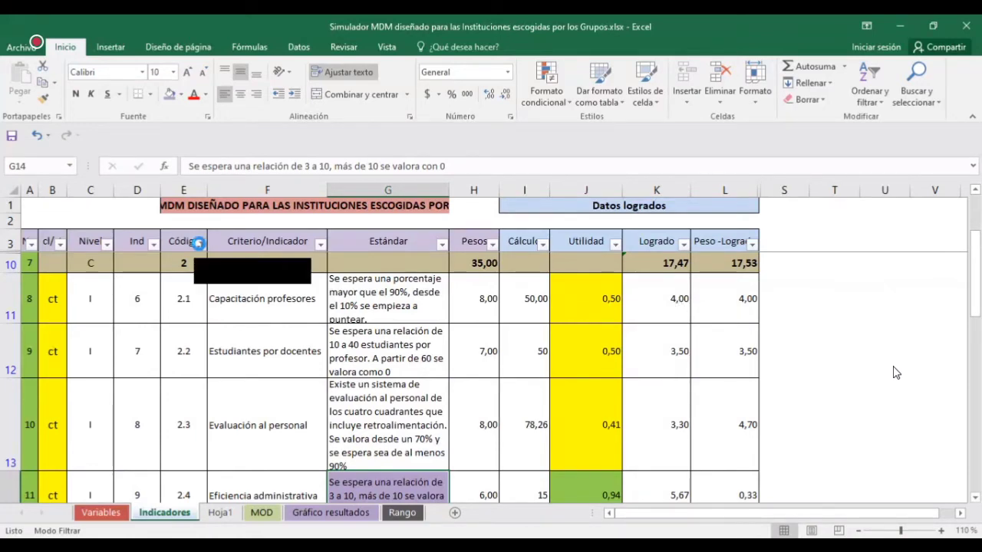
left_click(201, 244)
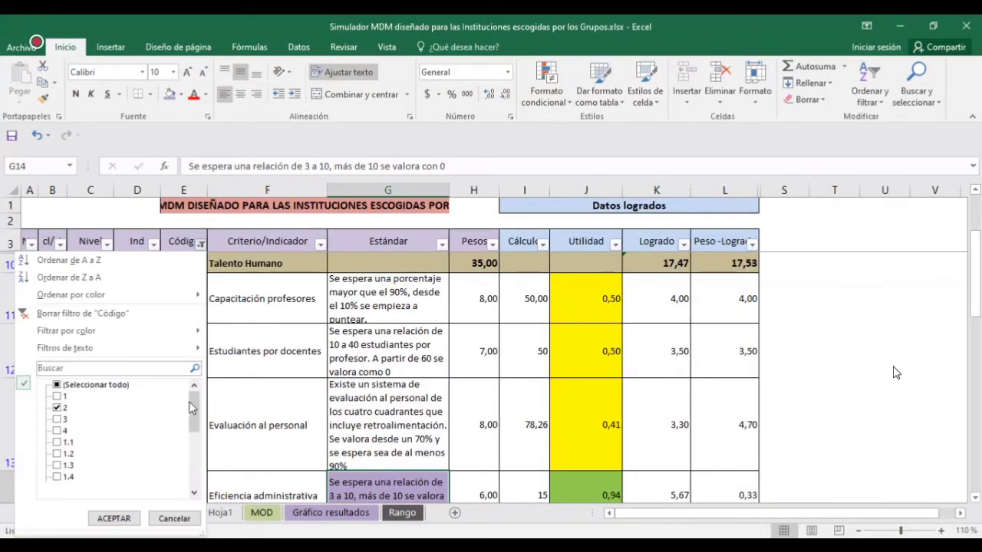
left_click_drag(192, 407, 198, 414)
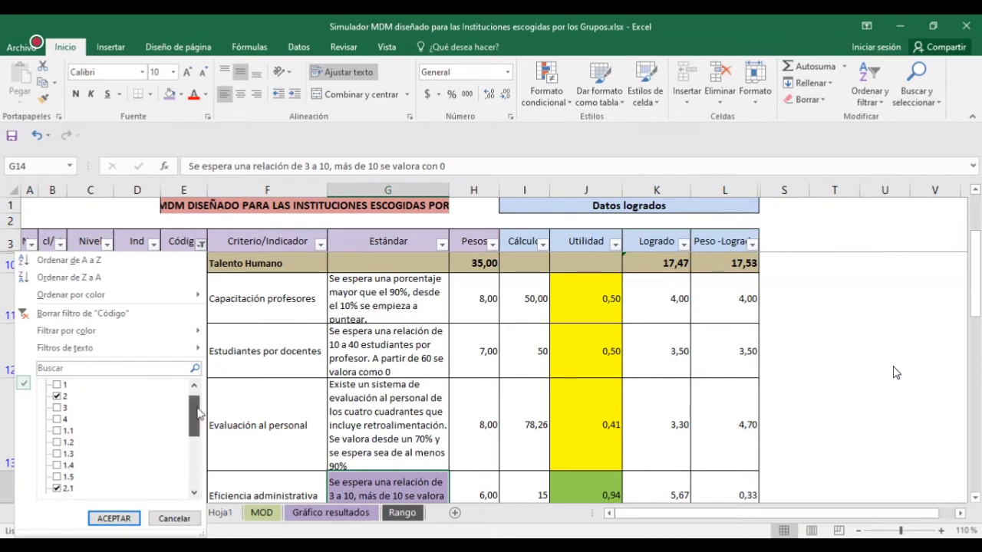
left_click(56, 396)
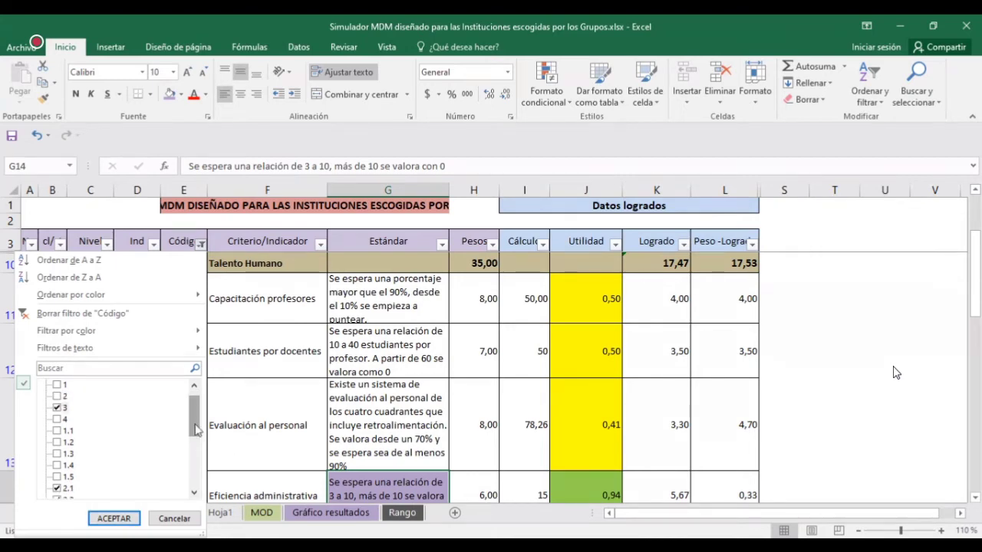
mouse_move(196, 426)
left_mouse_down()
mouse_move(196, 459)
mouse_move(194, 445)
left_mouse_up()
left_click(57, 443)
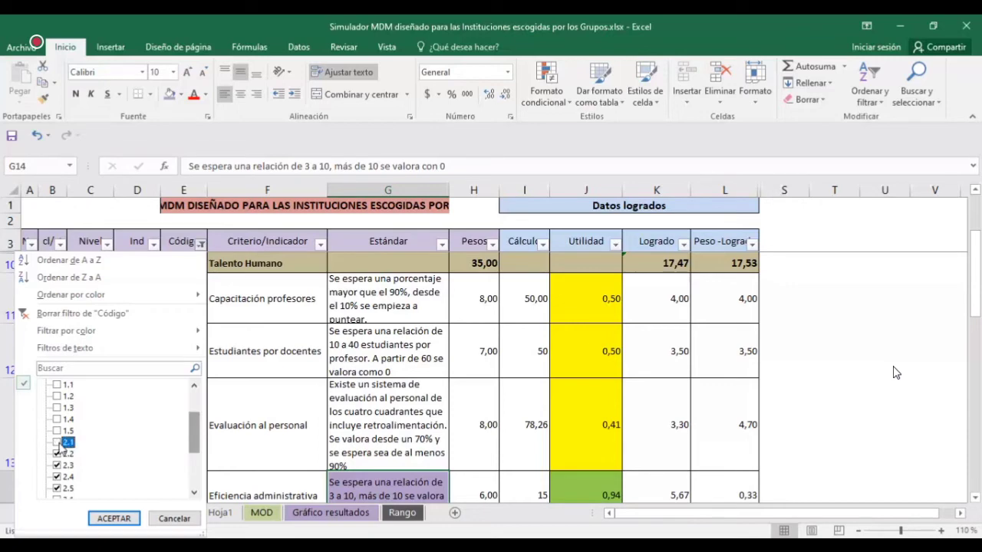
left_click(57, 454)
left_click(57, 465)
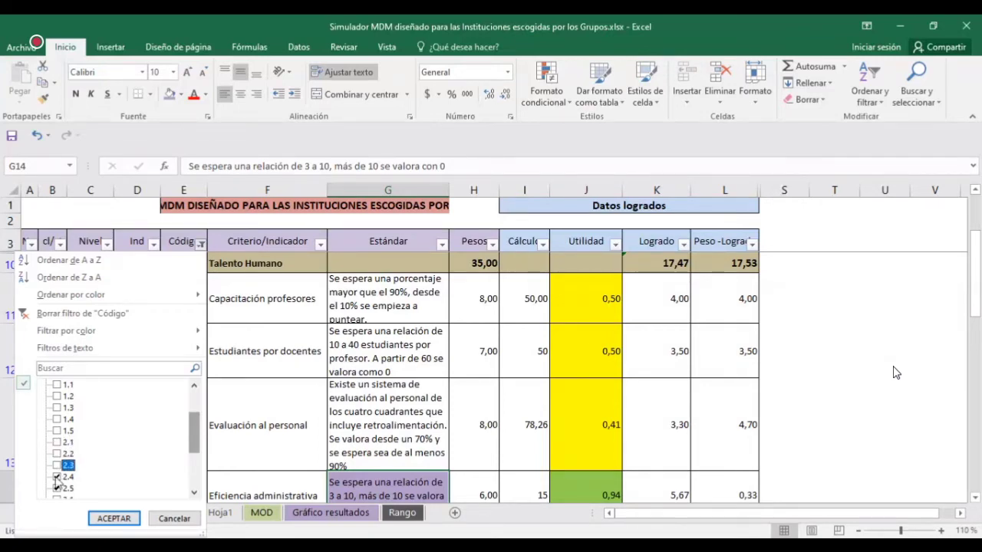
left_click(57, 477)
left_click(56, 489)
Step: Include codes 3.1 to 3.4 alongside code 3 in the Código filter and apply it
left_click_drag(195, 446, 195, 460)
left_click(57, 466)
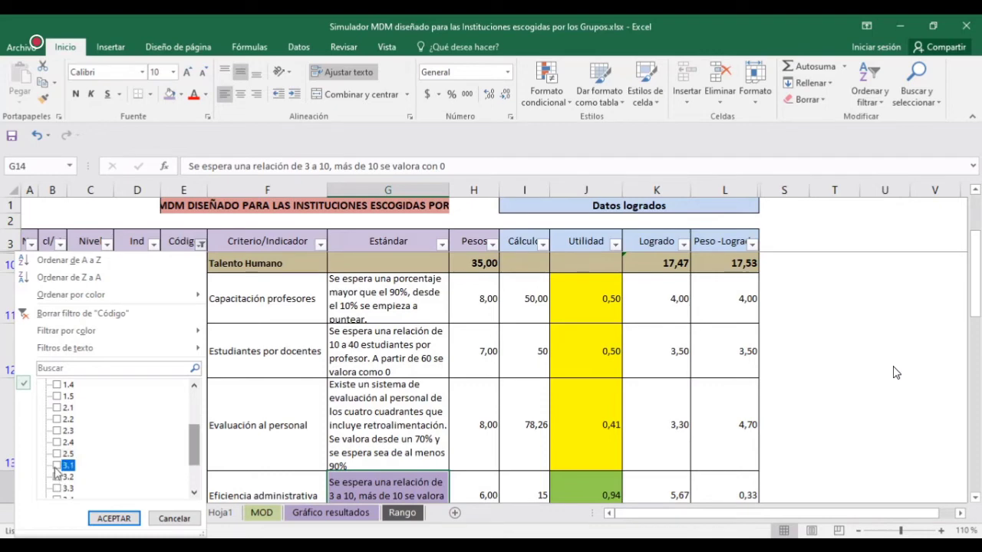
left_click(57, 466)
left_click(57, 477)
left_click(56, 489)
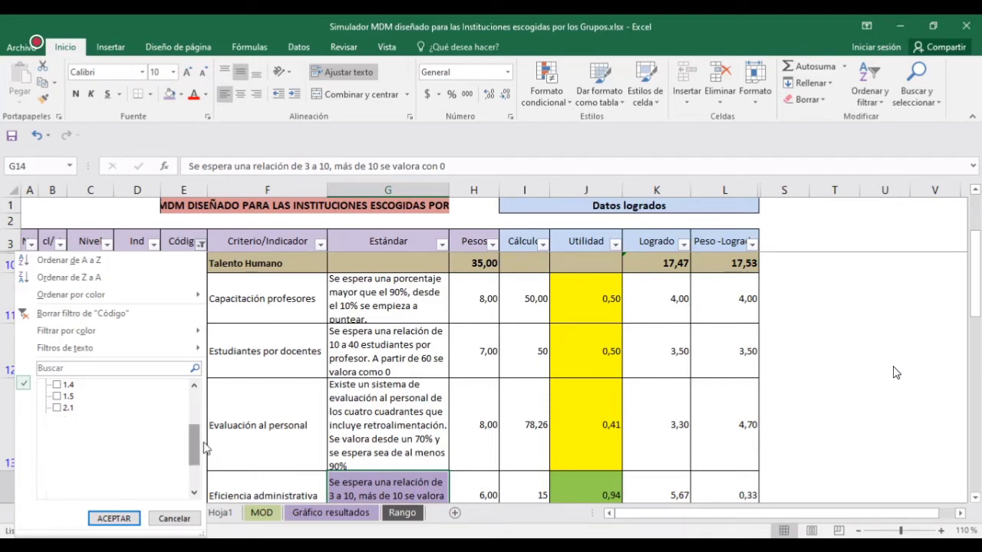
left_click_drag(196, 450, 196, 457)
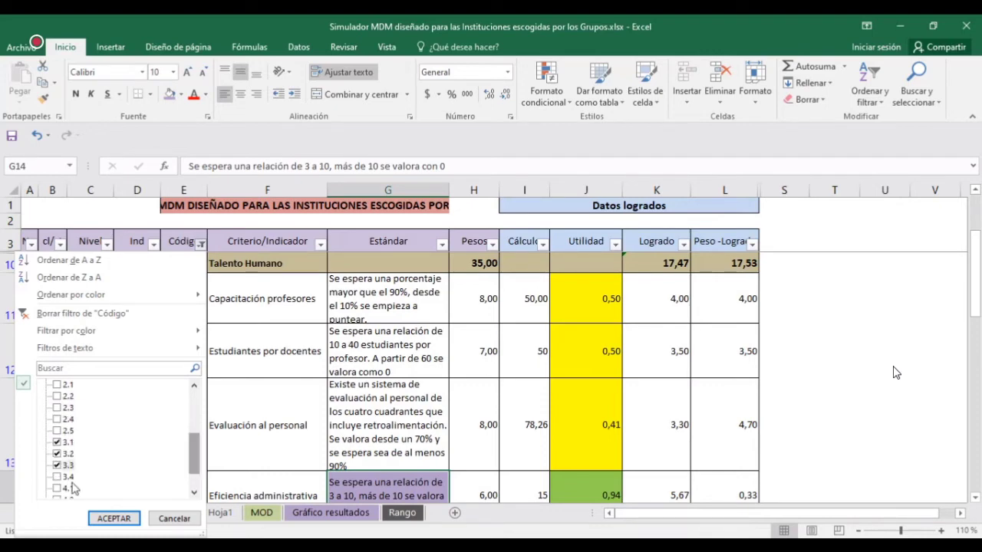
scroll(61, 483, "down", 1)
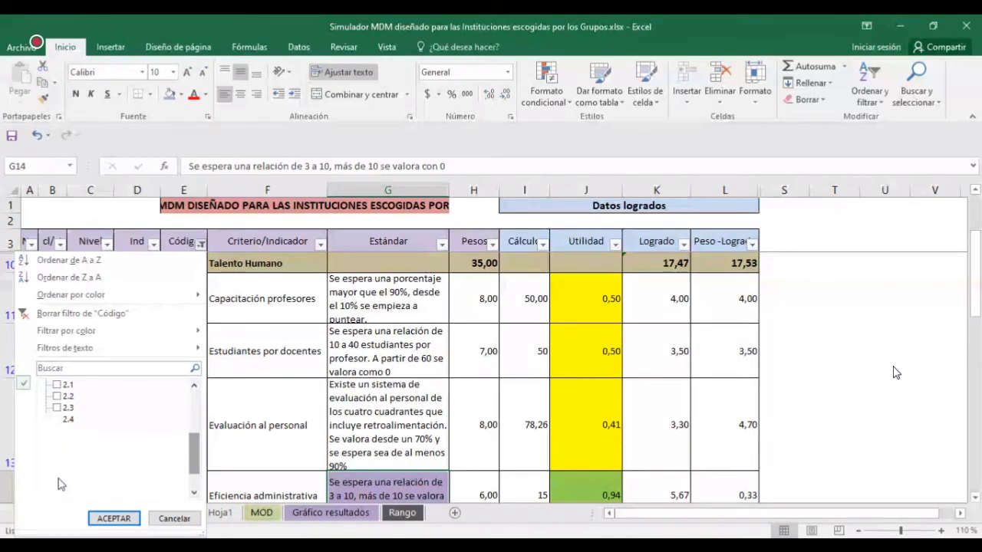
left_click(113, 518)
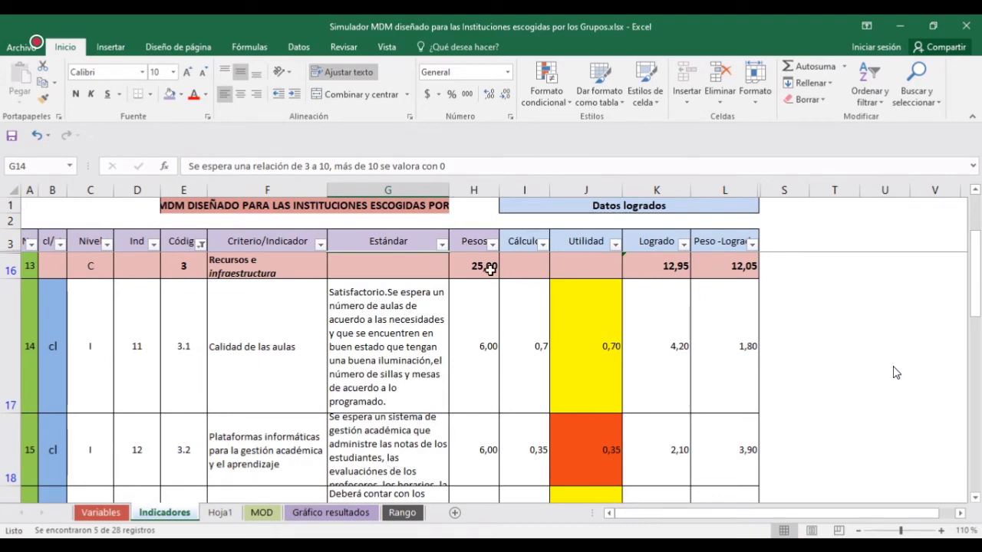
Step: Examine the weight of the Recursos e infraestructura criterion and the weights and standards of indicators 3.1 to 3.4
left_click(478, 265)
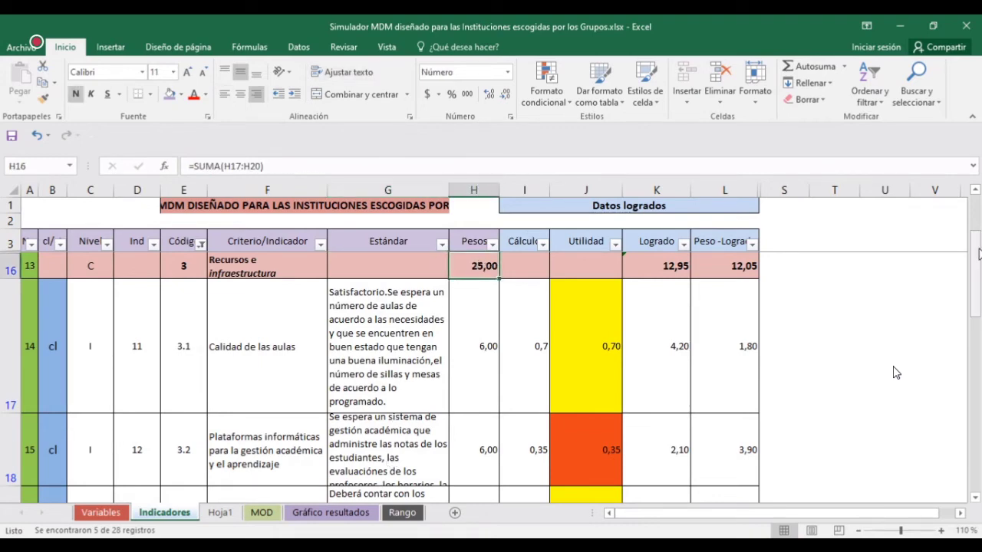
left_click_drag(978, 255, 978, 310)
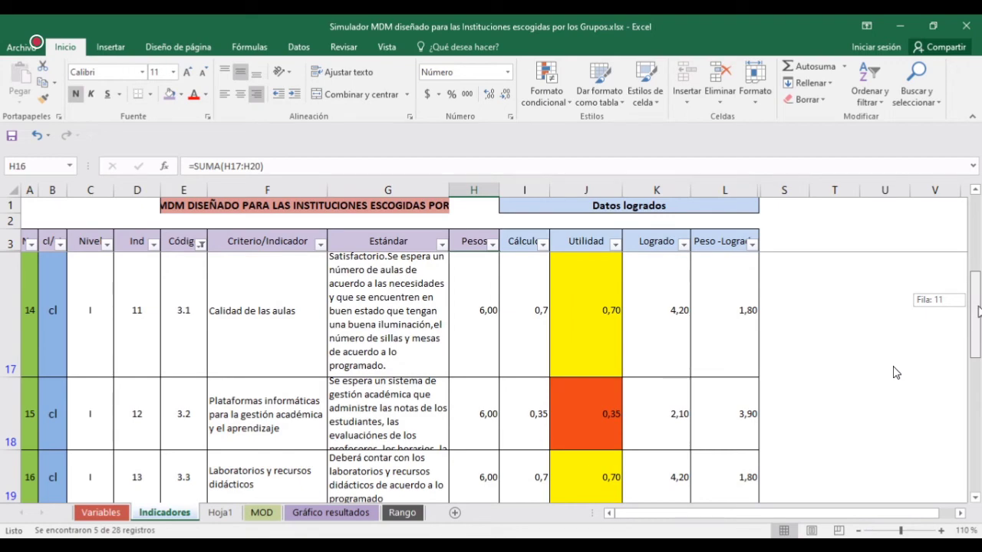
left_click_drag(978, 310, 979, 318)
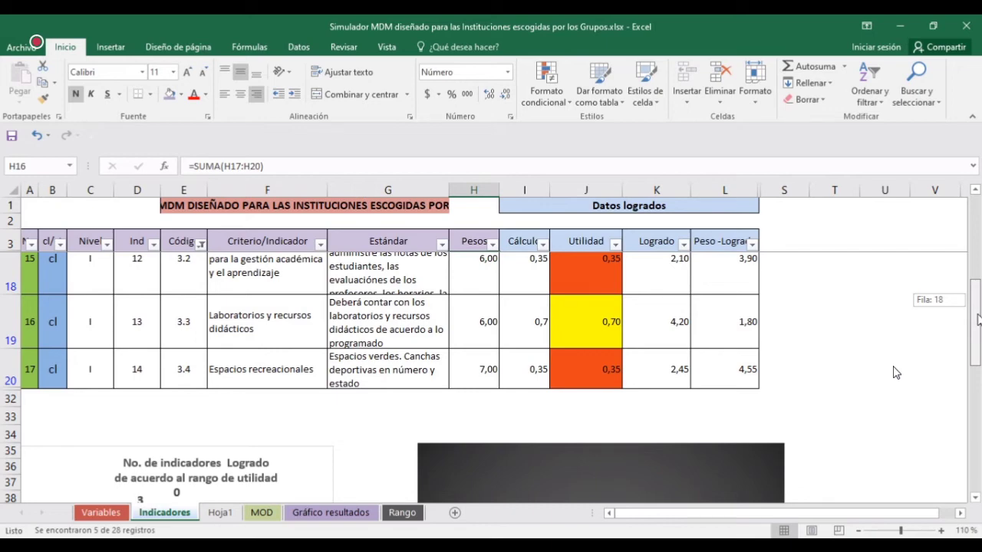
mouse_move(978, 319)
left_mouse_down()
mouse_move(978, 287)
mouse_move(978, 299)
left_mouse_up()
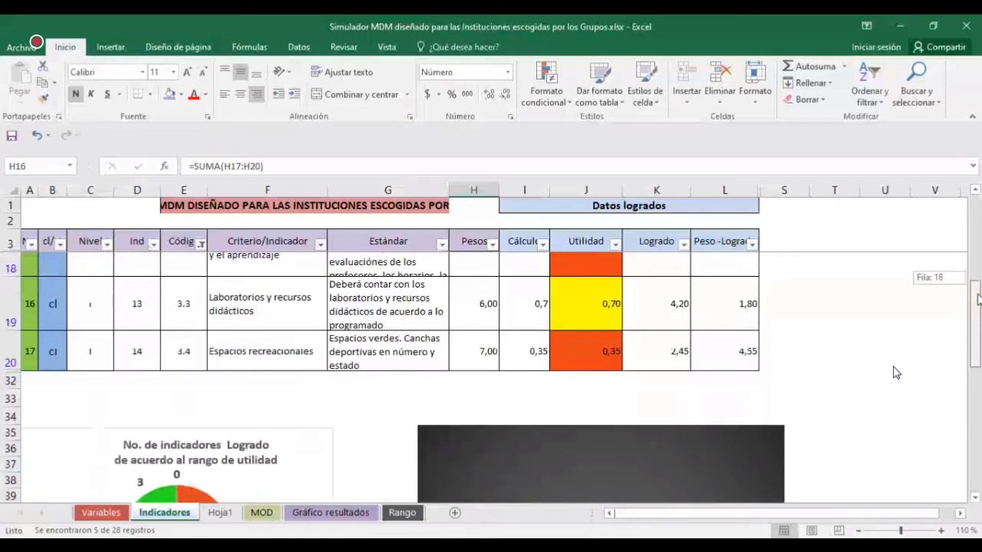
left_click_drag(978, 299, 977, 247)
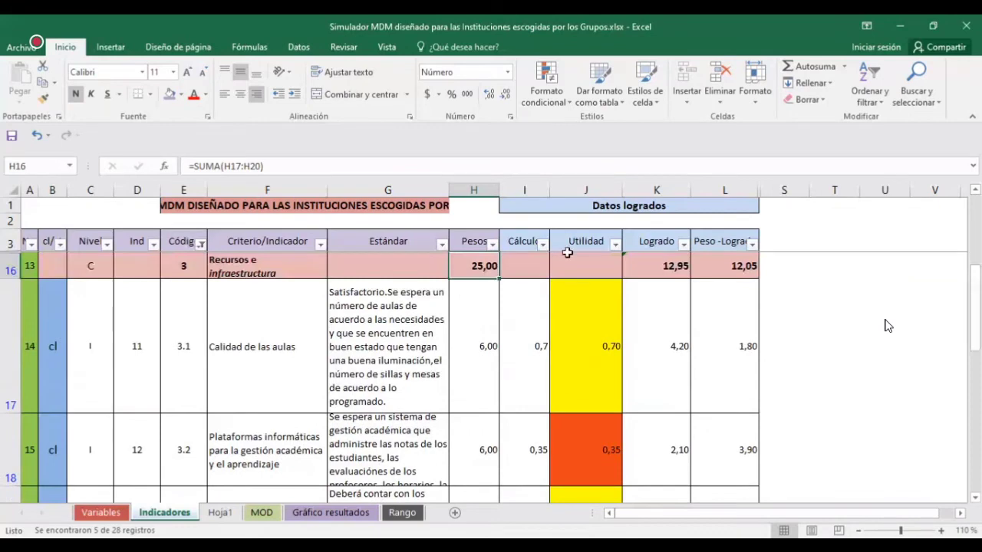
Step: In the Código filter, replace code 3 with code 4 and exclude codes 3.1 to 3.4
left_click(200, 244)
left_click(57, 421)
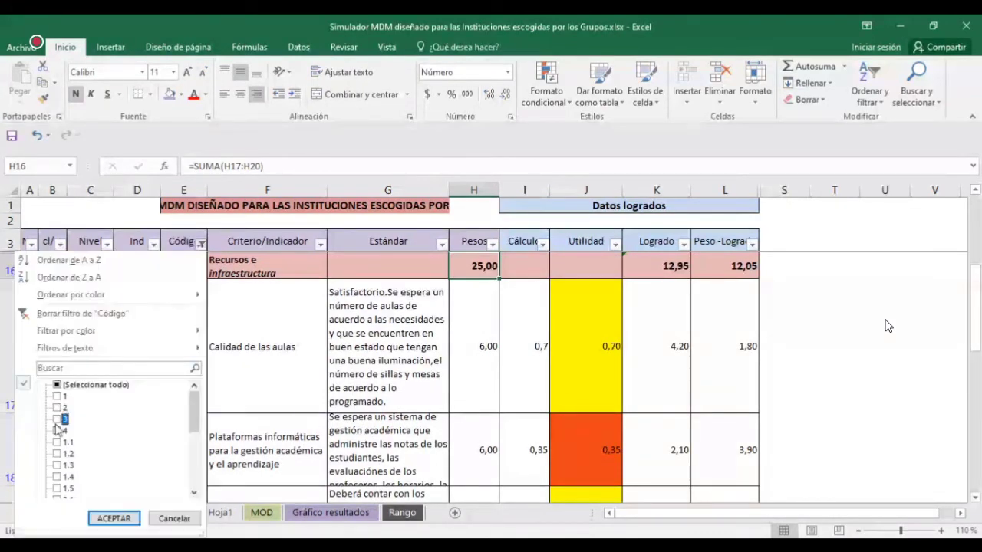
left_click(57, 431)
left_click_drag(195, 411, 194, 468)
left_click(57, 419)
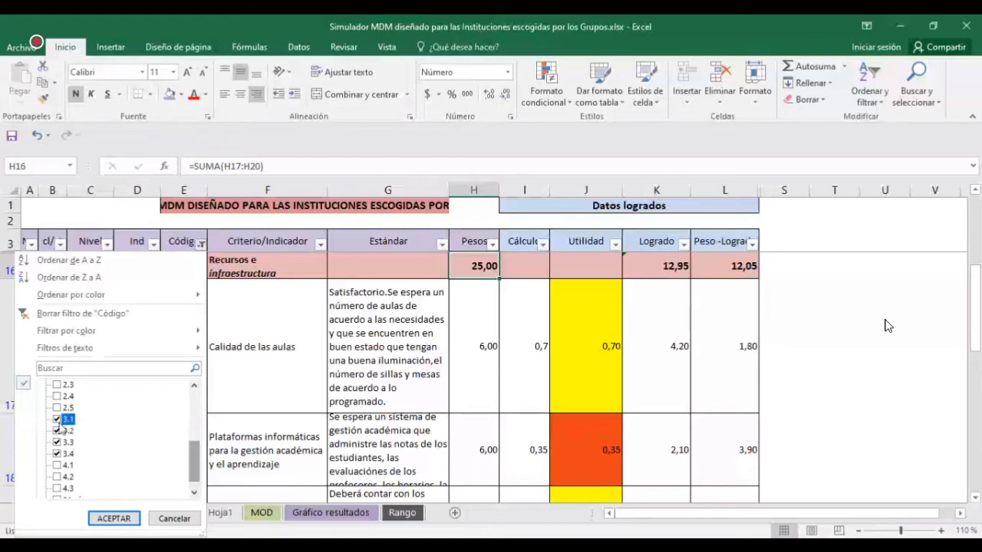
left_click(57, 431)
left_click(57, 443)
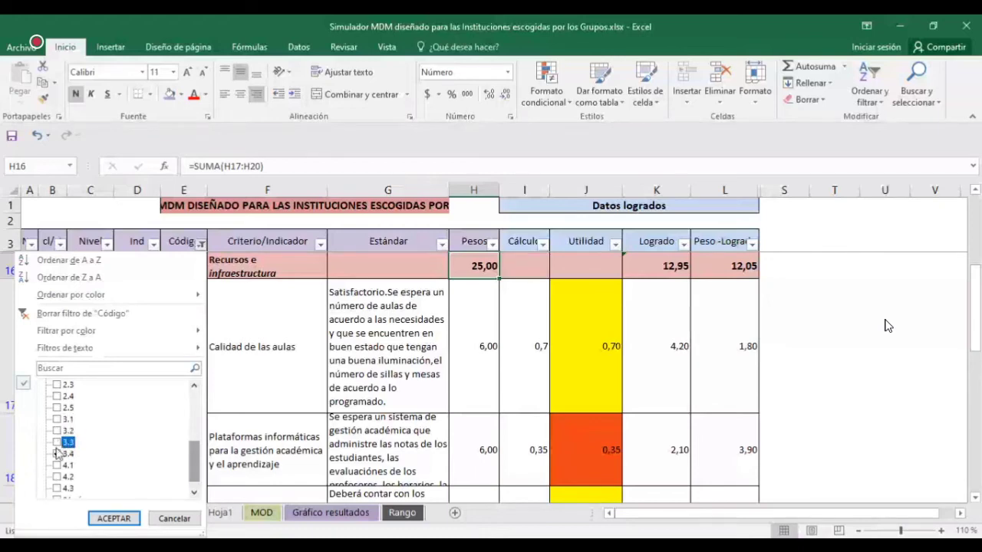
left_click(57, 454)
Step: Include codes 4.1 to 4.3 alongside code 4 in the Código filter and apply it
left_click(57, 466)
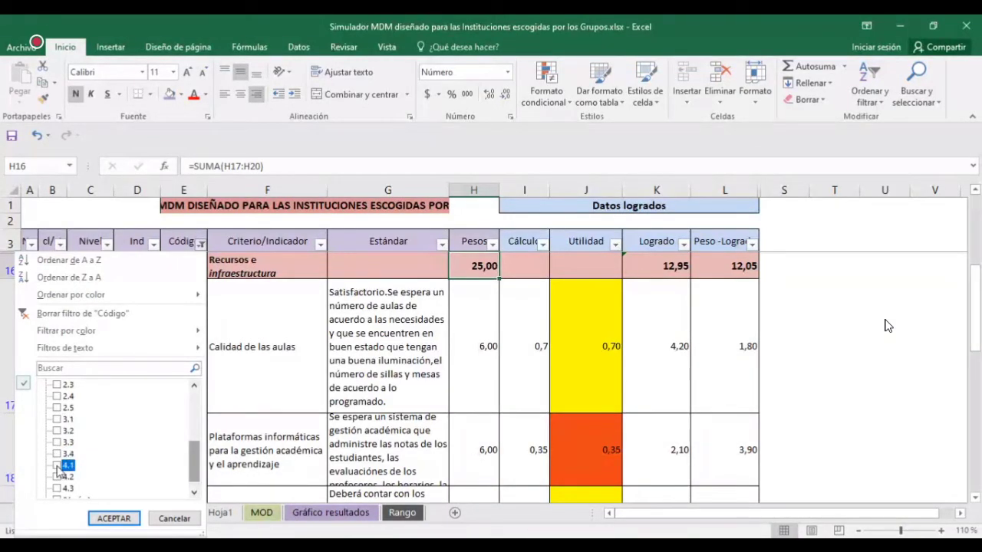
left_click(57, 477)
left_click(60, 486)
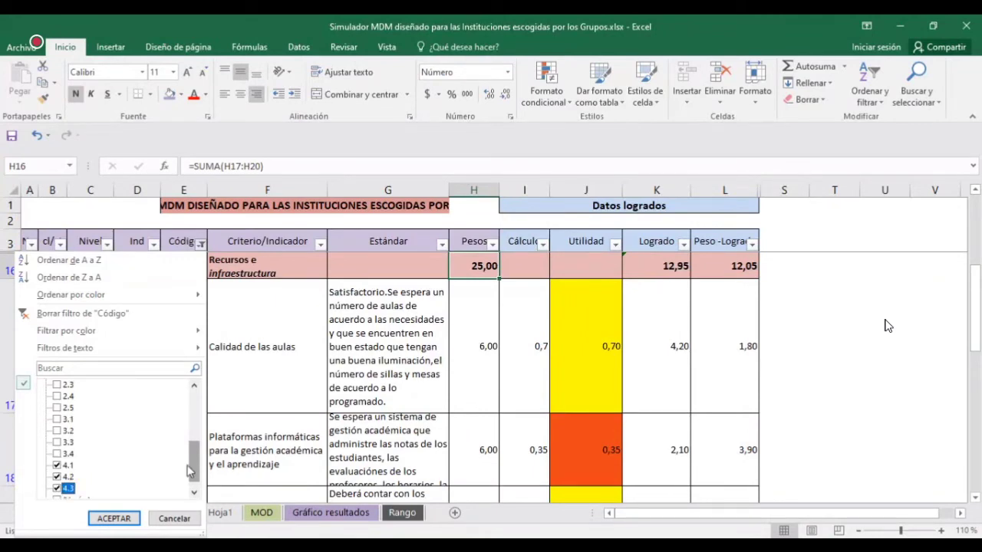
left_click(127, 518)
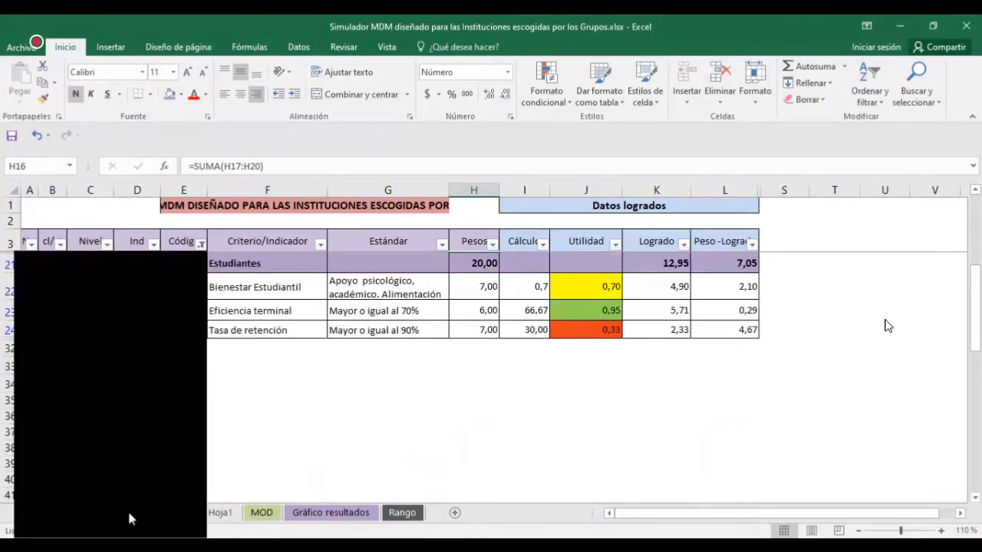
Step: Examine the Estudiantes criterion's weight and the standards and weights of Bienestar Estudiantil and Eficiencia terminal
key("Down")
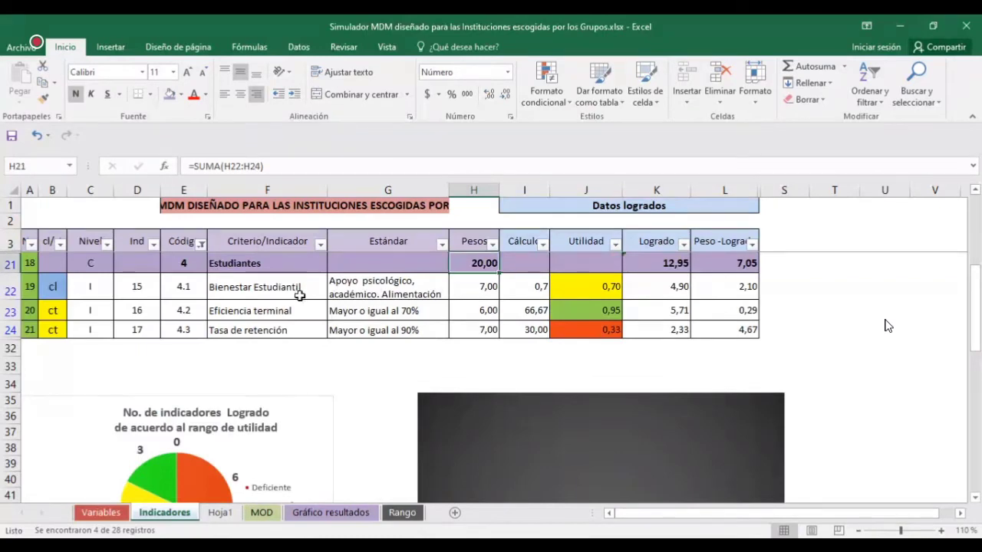
left_click(300, 295)
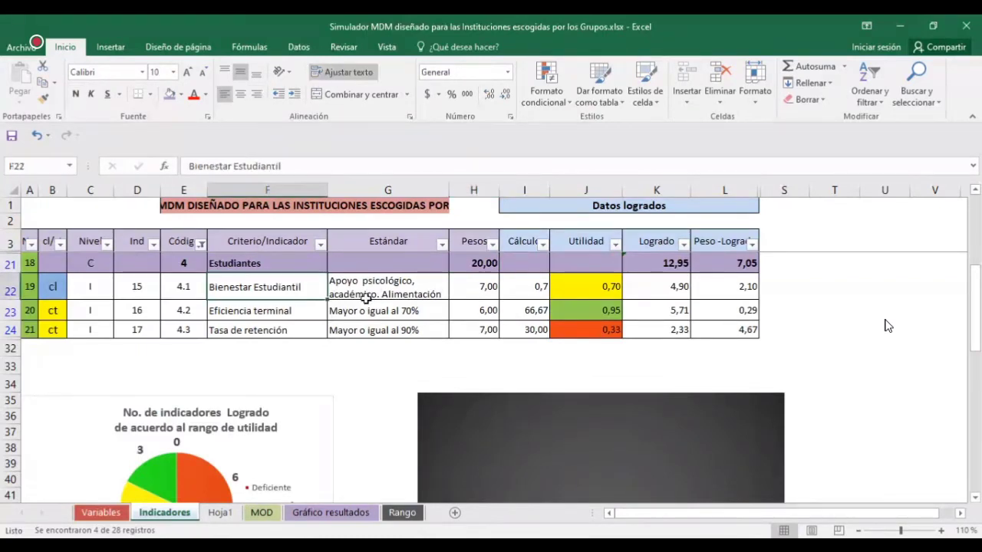
left_click(421, 292)
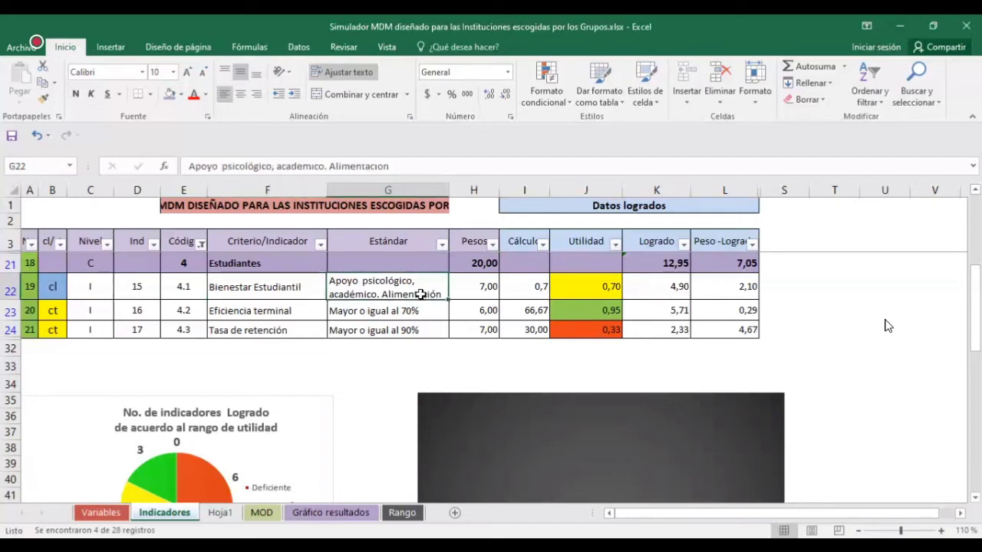
left_click(492, 287)
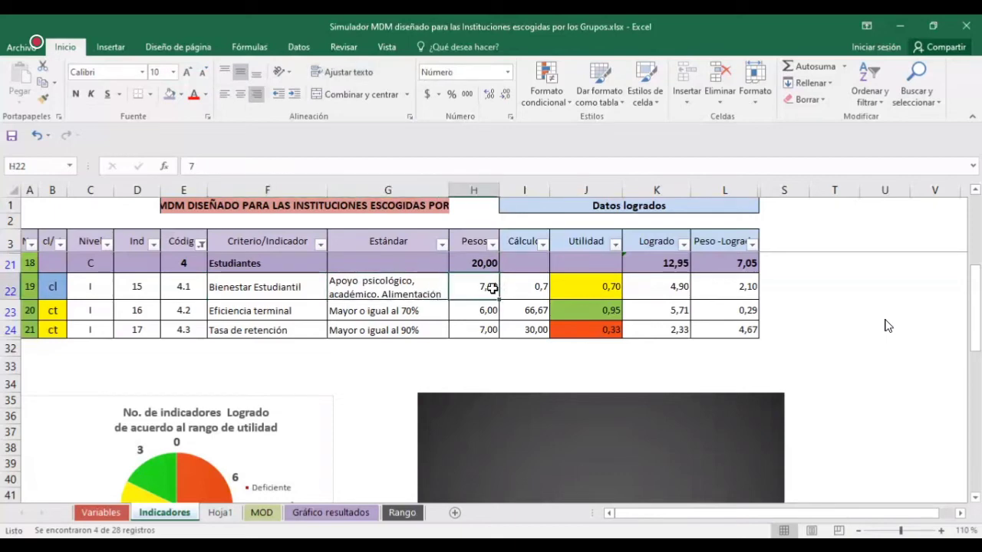
left_click(416, 315)
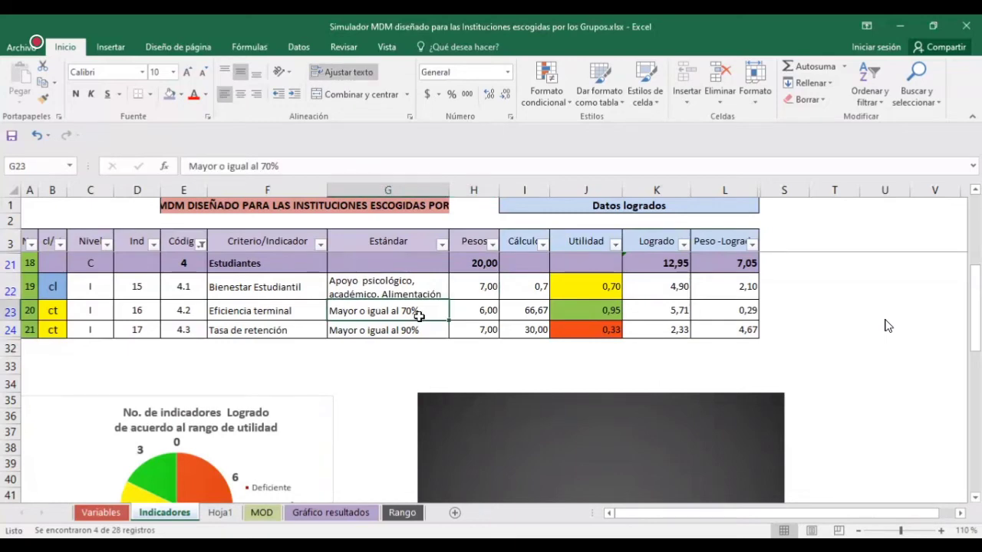
left_click(485, 312)
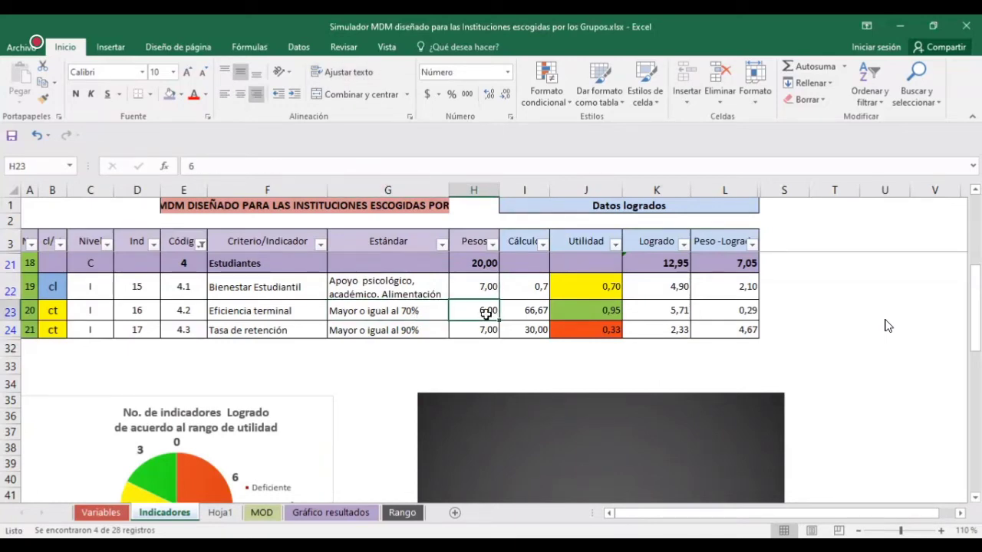
Step: Examine the standard and weight of the Tasa de retención indicator
left_click(377, 332)
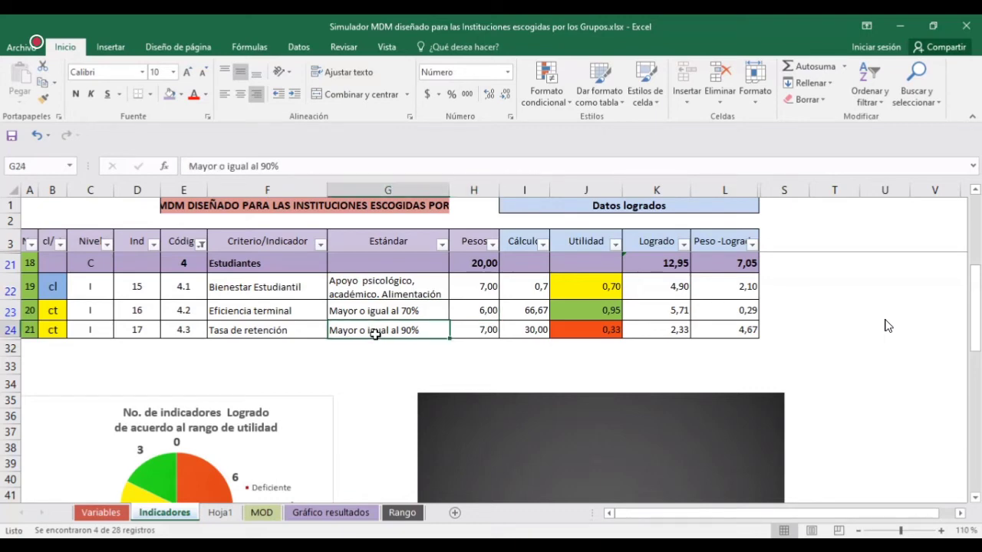
left_click(484, 331)
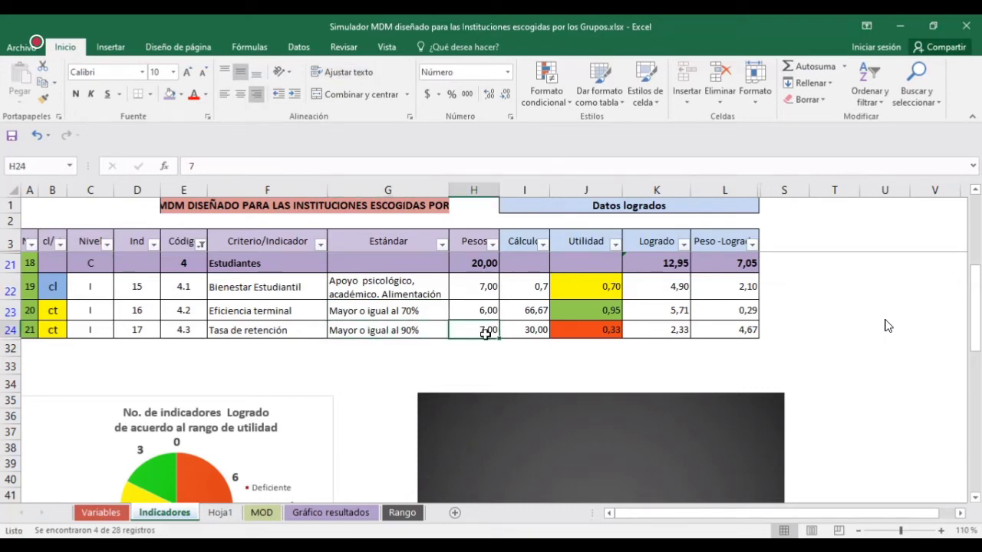
mouse_move(460, 427)
left_click(874, 318)
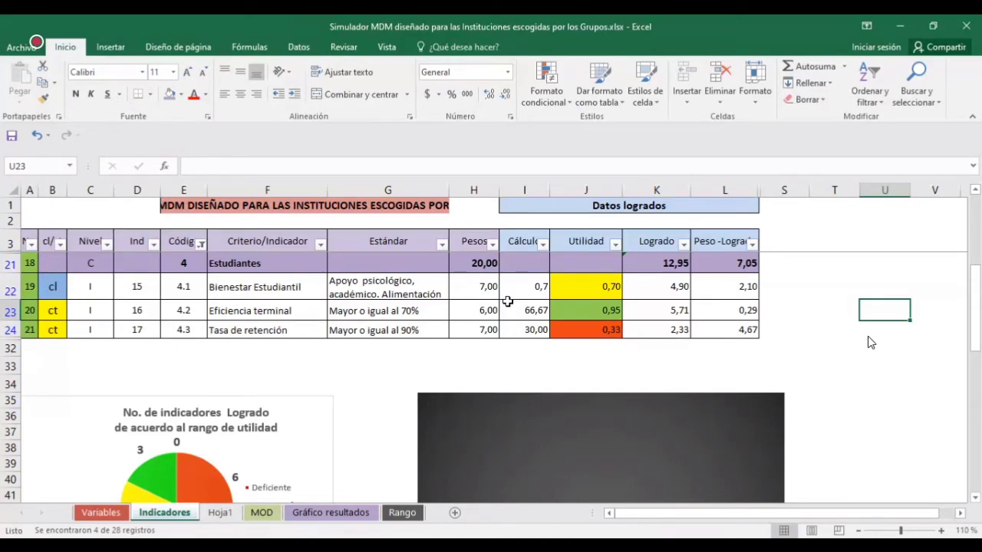
Step: Examine the Planificación Estratégica y operativa entry and its Logrado value on the Variables sheet
left_click(102, 512)
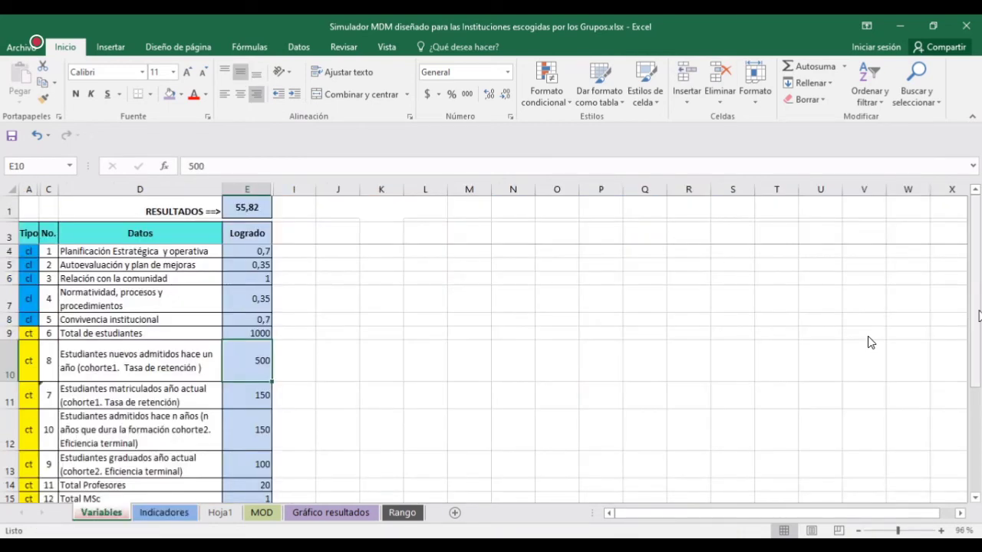
left_click_drag(978, 316, 974, 267)
left_click(261, 251)
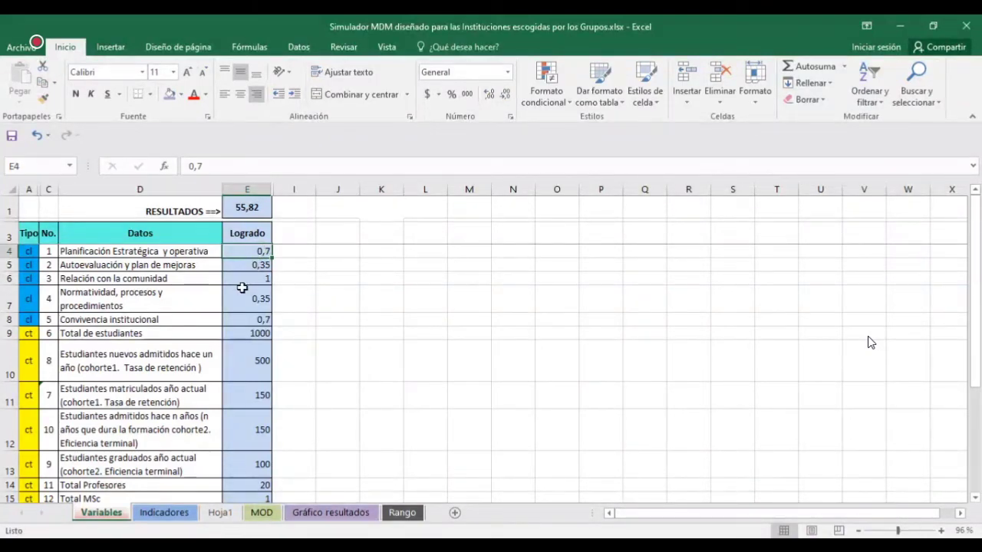
left_click(209, 255)
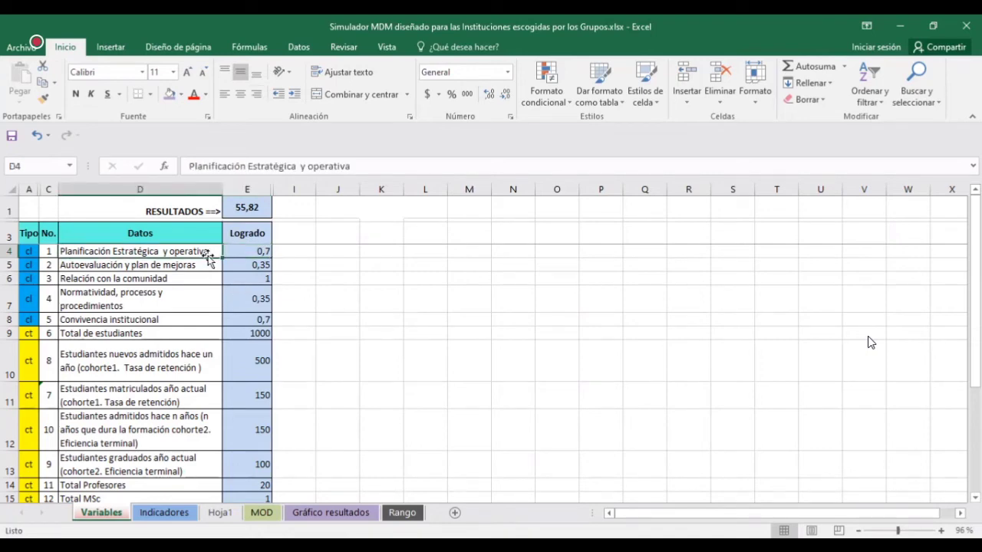
Step: On the Indicadores sheet, select all codes in the Código filter and apply it to show every criterion and indicator
left_click(167, 513)
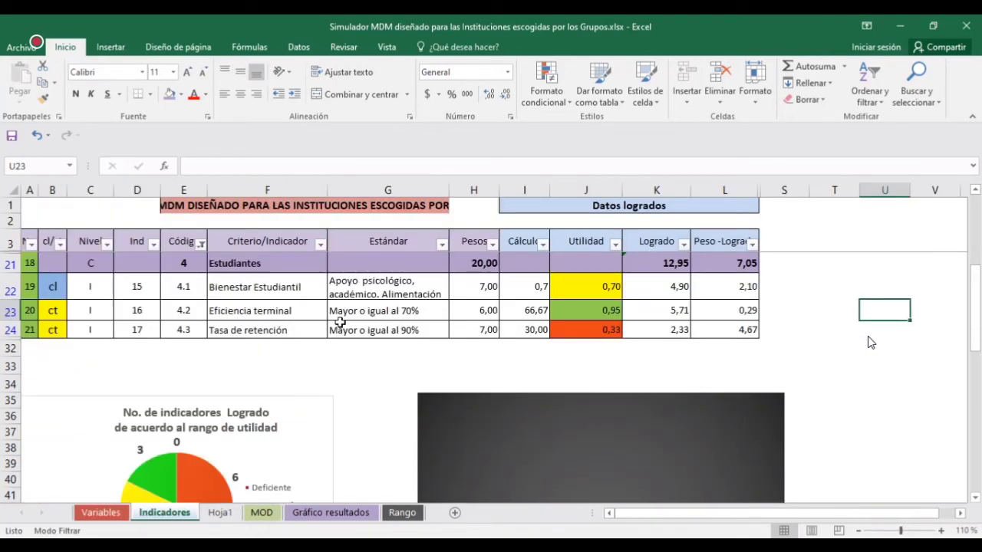
left_click(201, 244)
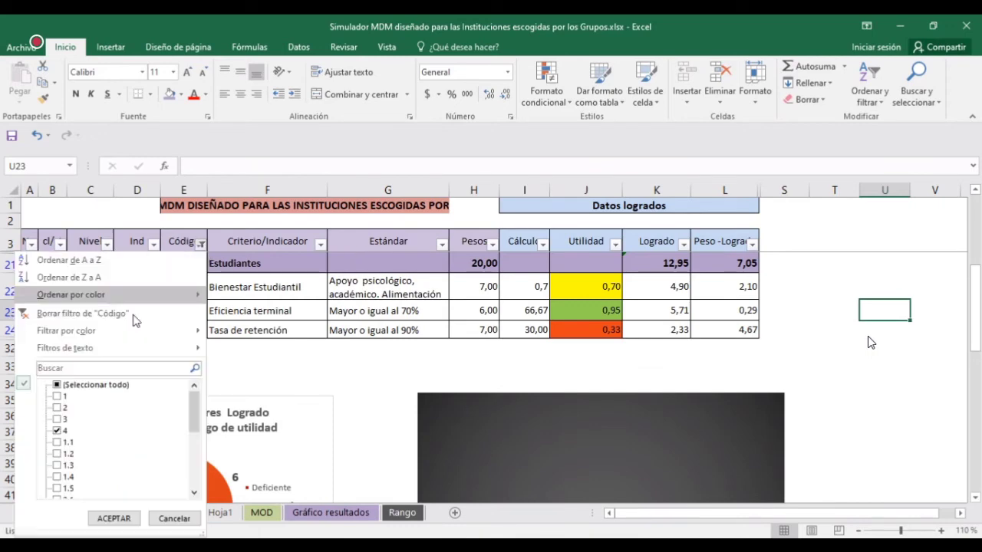
left_click(58, 385)
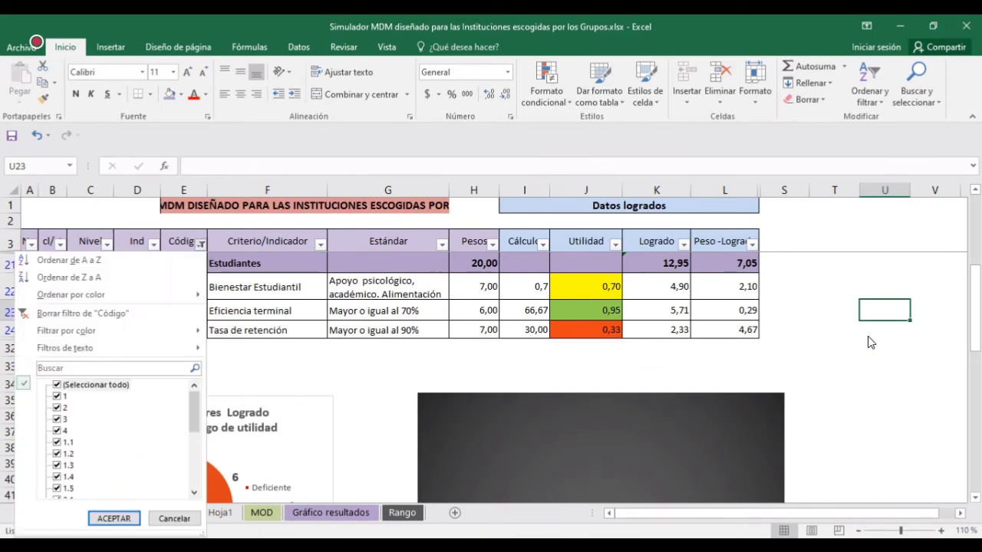
left_click(114, 518)
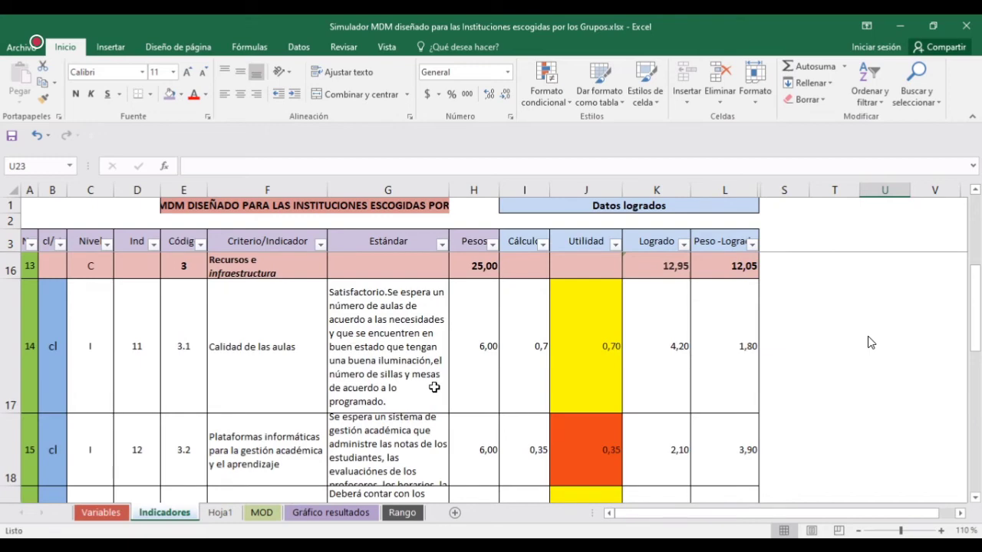
scroll(435, 387, "up", 4)
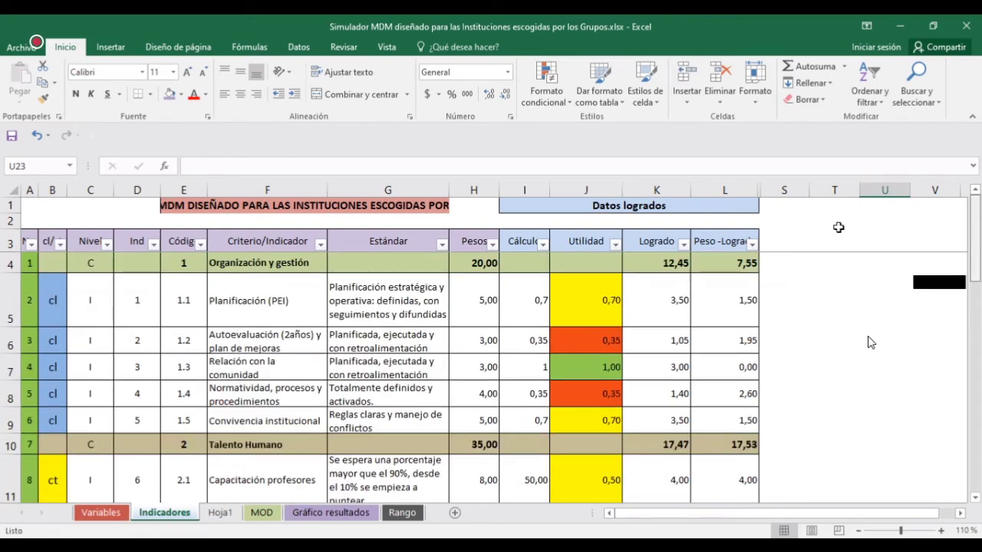
Step: Examine the Planificación (PEI) standard and compare it with the Logrado value for Planificación Estratégica y operativa on the Variables sheet
left_click(393, 303)
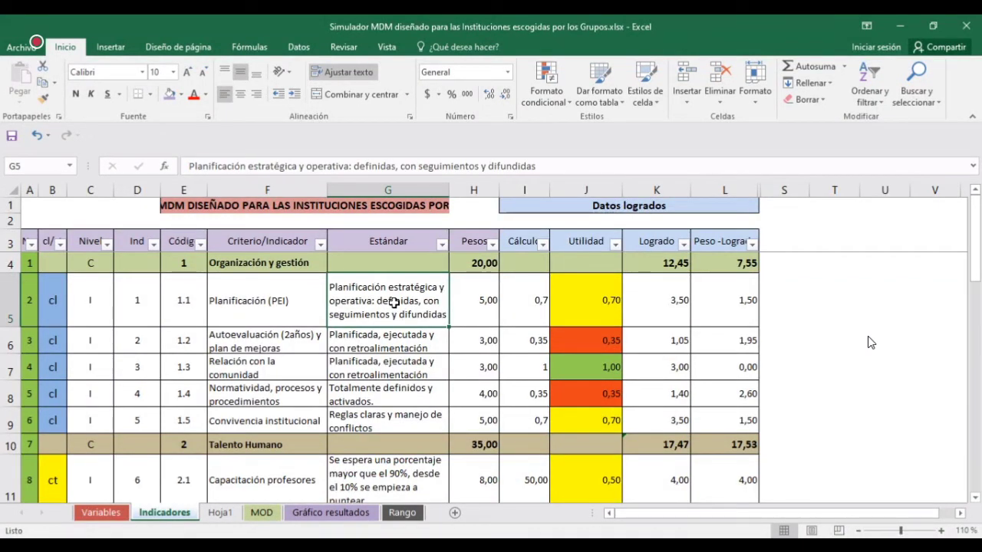
left_click(106, 512)
left_click(258, 252)
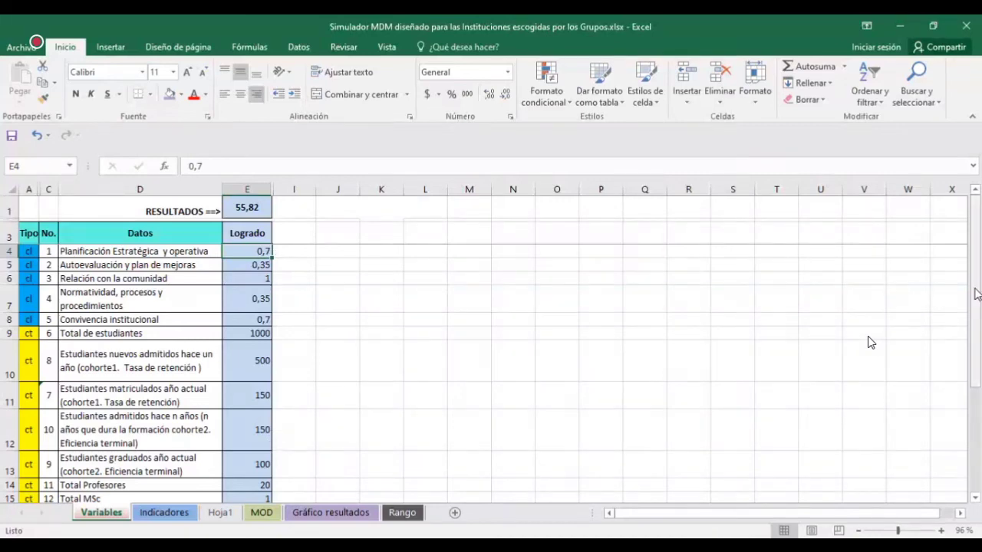
scroll(978, 297, "down", 1)
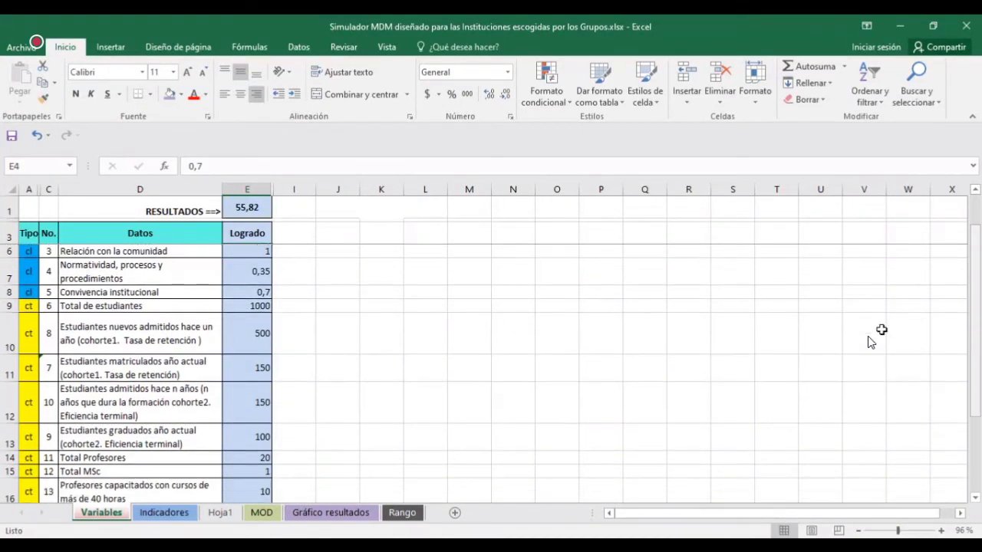
Step: Set the Tasa de retención cohort data to 50 new students admitted a year ago and 40 students enrolled in the current year
left_click(255, 334)
left_click(253, 371)
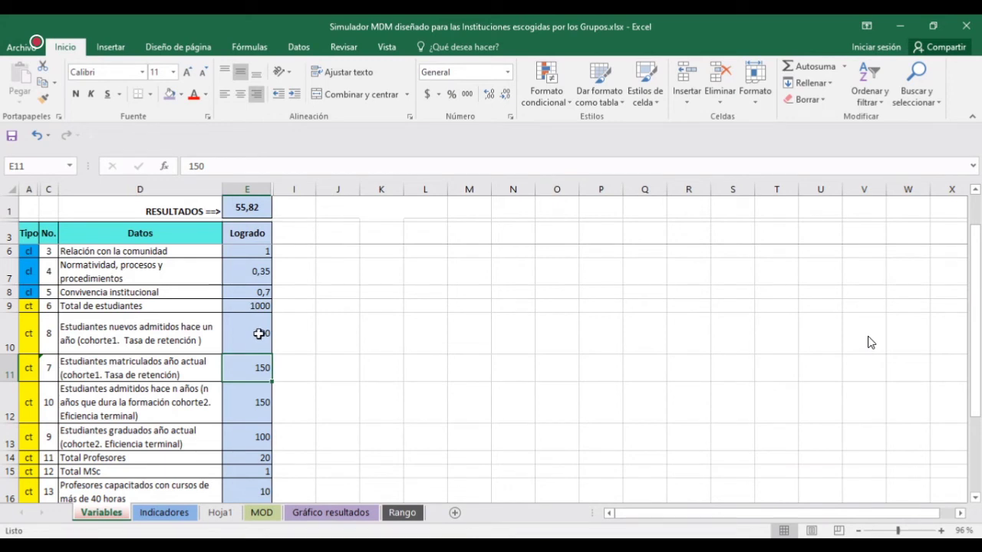
left_click(260, 335)
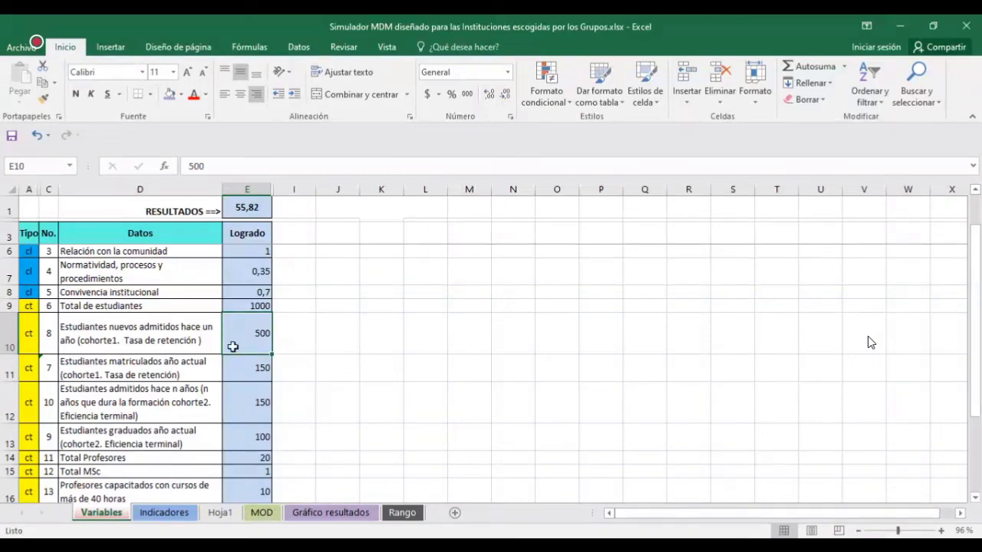
type("50")
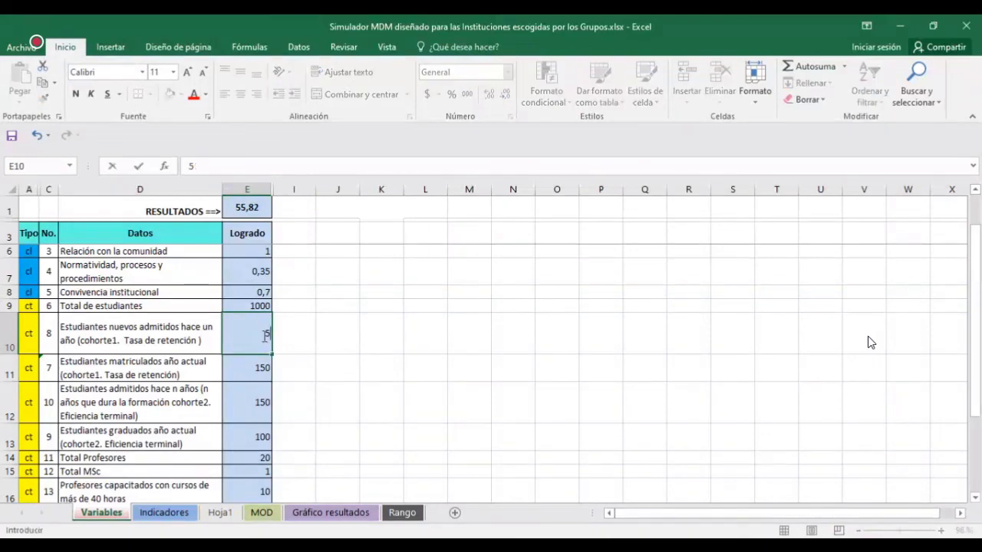
left_click(255, 367)
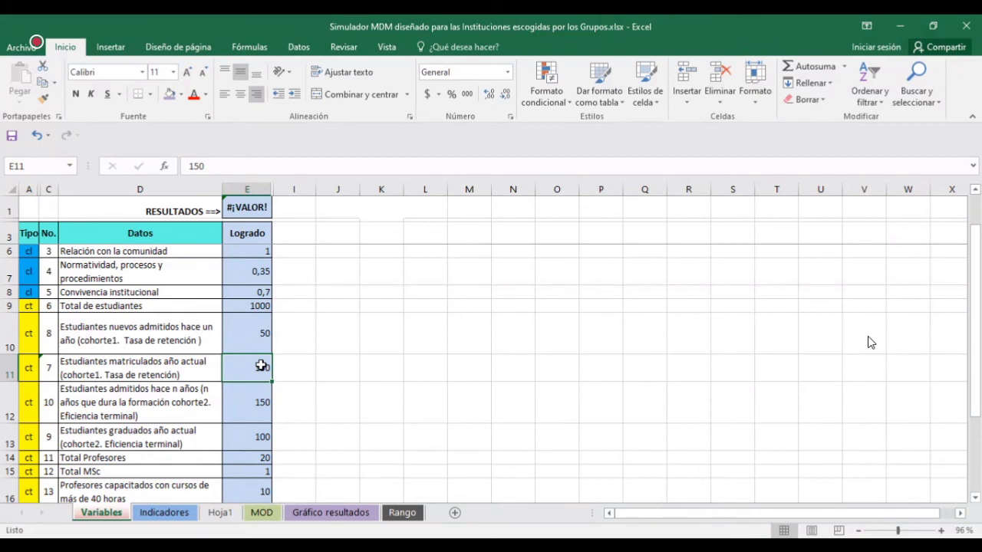
type("40")
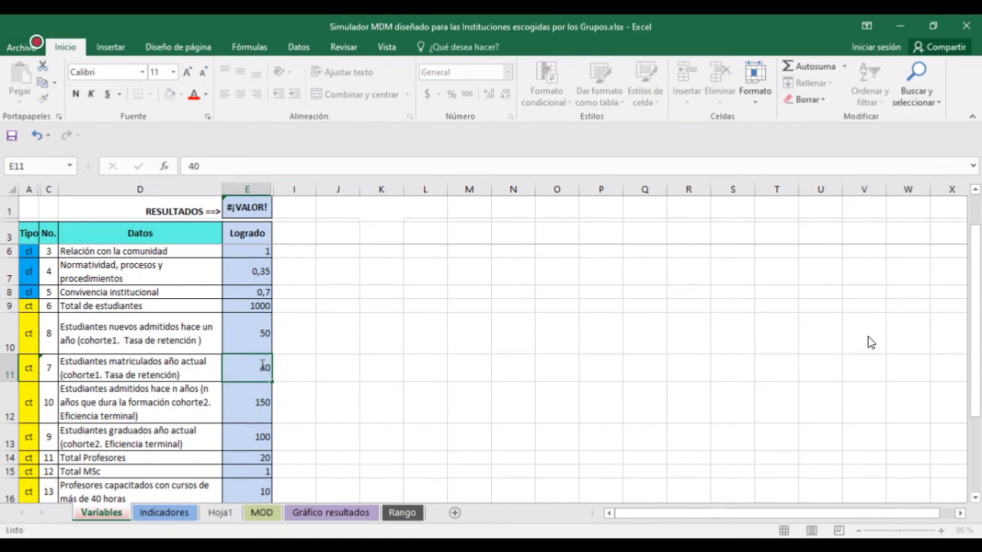
key("Return")
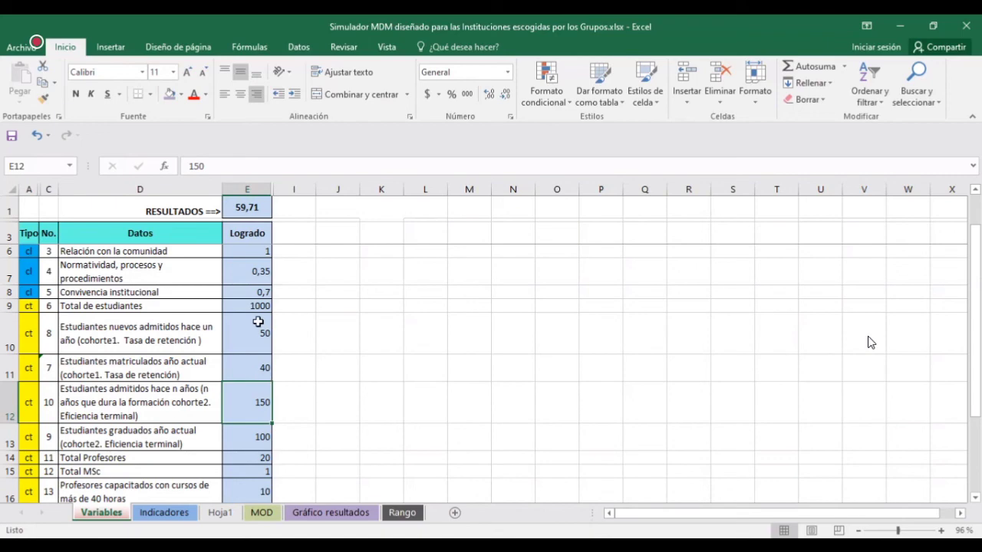
Step: Examine the standard and calculation formula of Tasa de retención on the Indicadores sheet, checking them against the student data on the Variables sheet
left_click(182, 519)
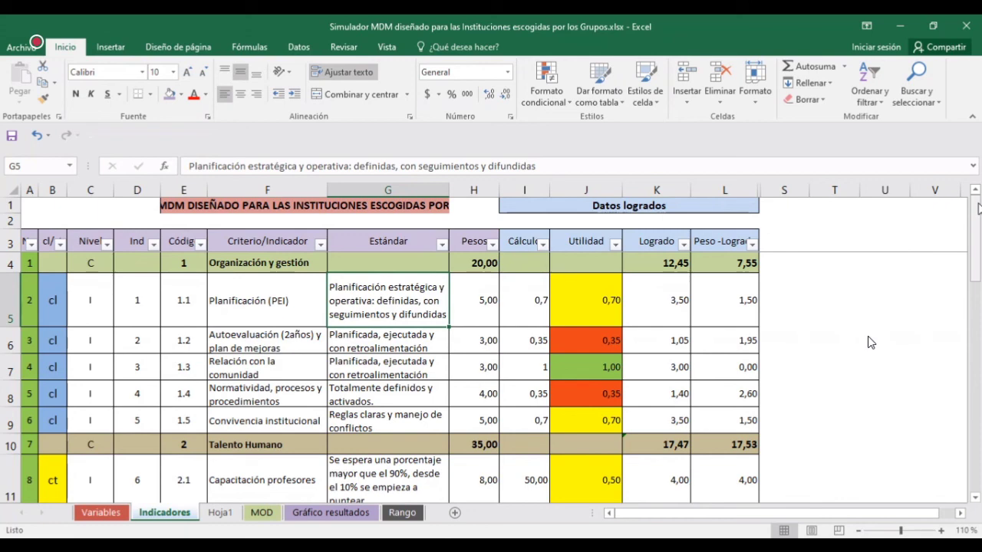
scroll(871, 343, "down", 5)
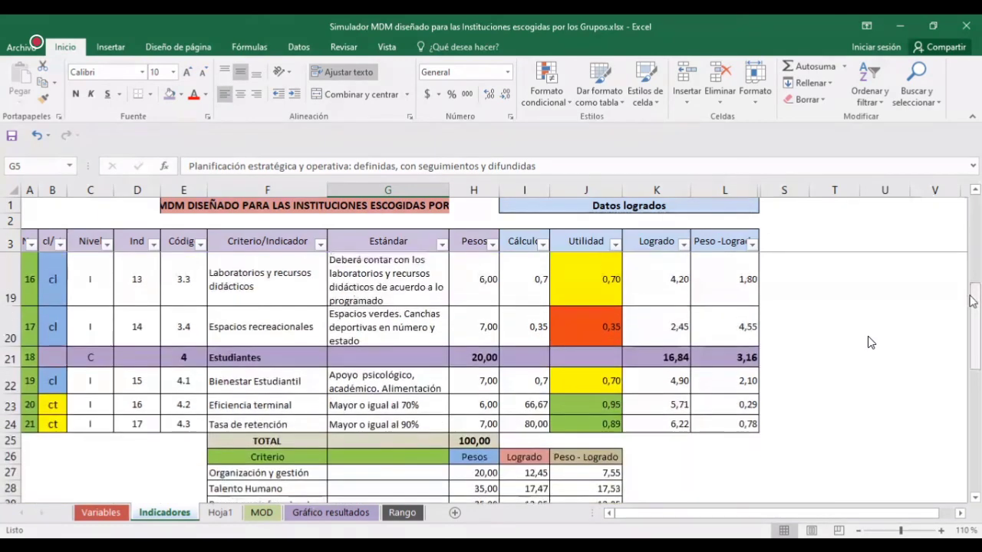
left_click(367, 423)
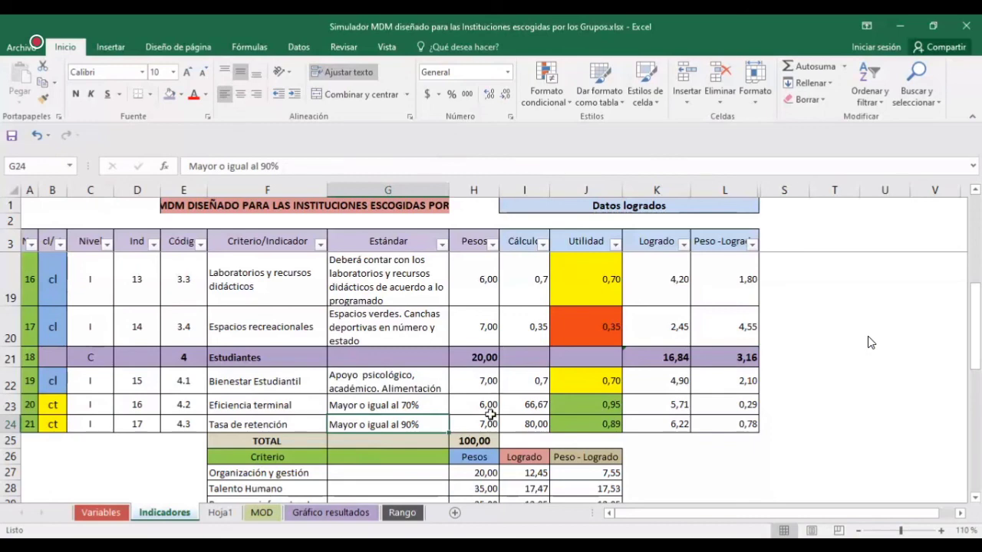
left_click(533, 426)
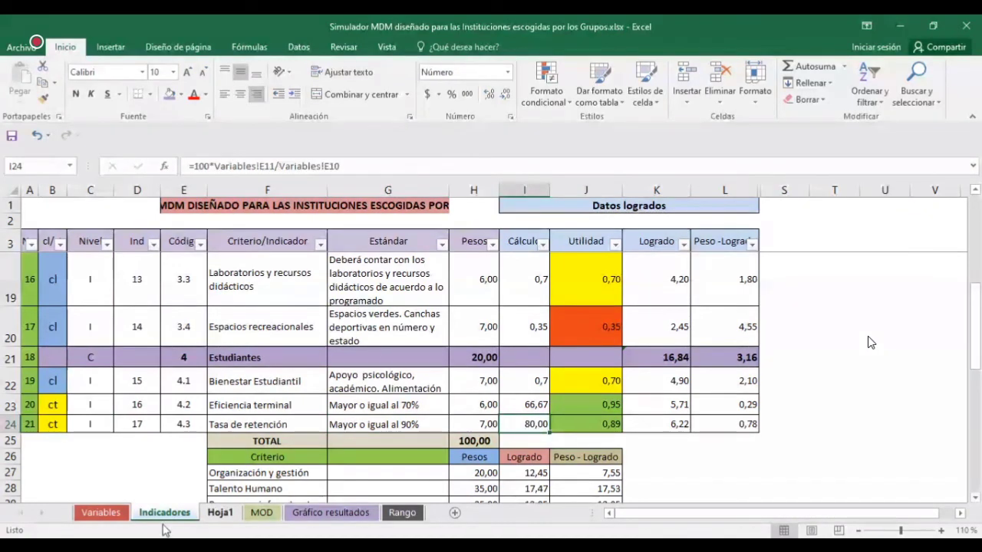
left_click(117, 512)
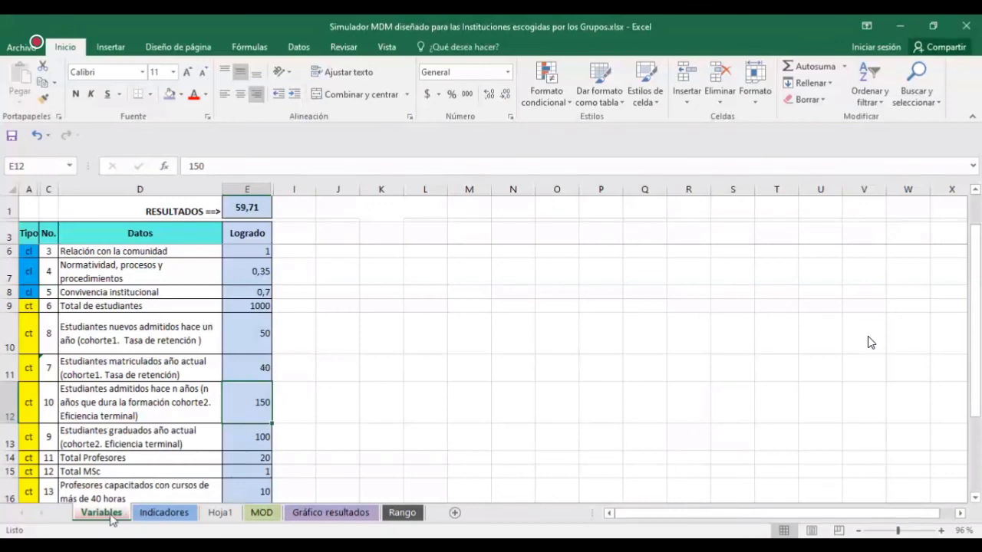
left_click(164, 512)
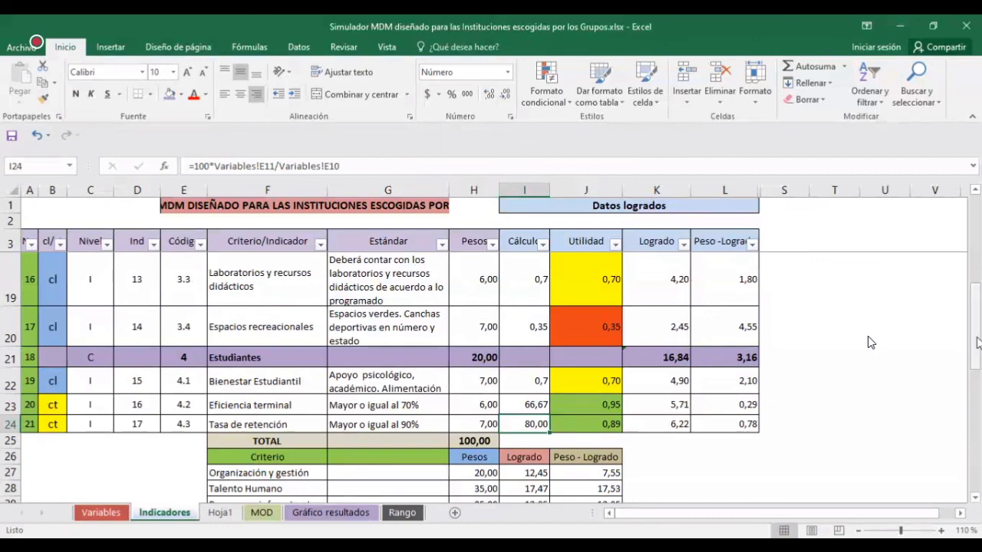
Step: On the MOD sheet, set the indicator number to 21 and bring the Tasa de retención utility chart into view
left_click(253, 515)
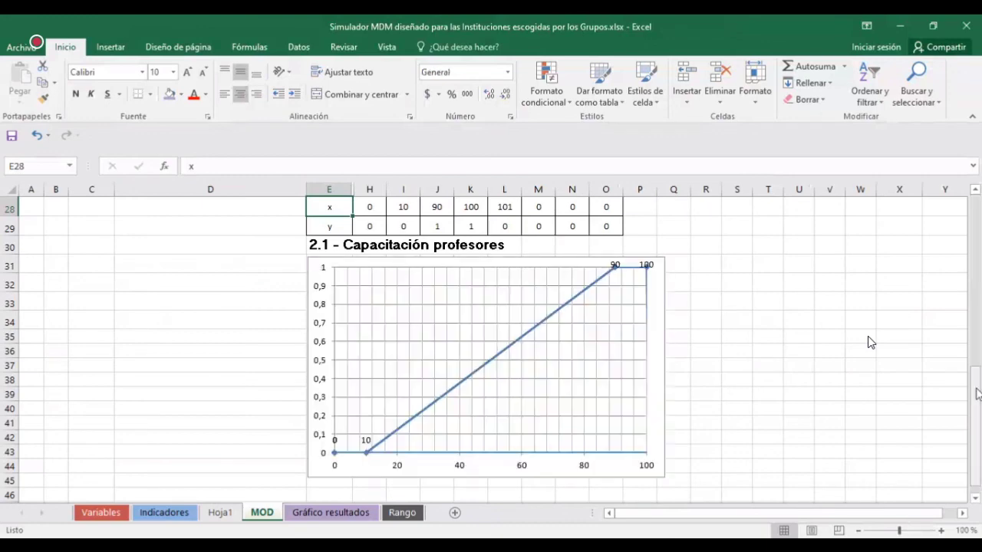
scroll(871, 343, "up", 6)
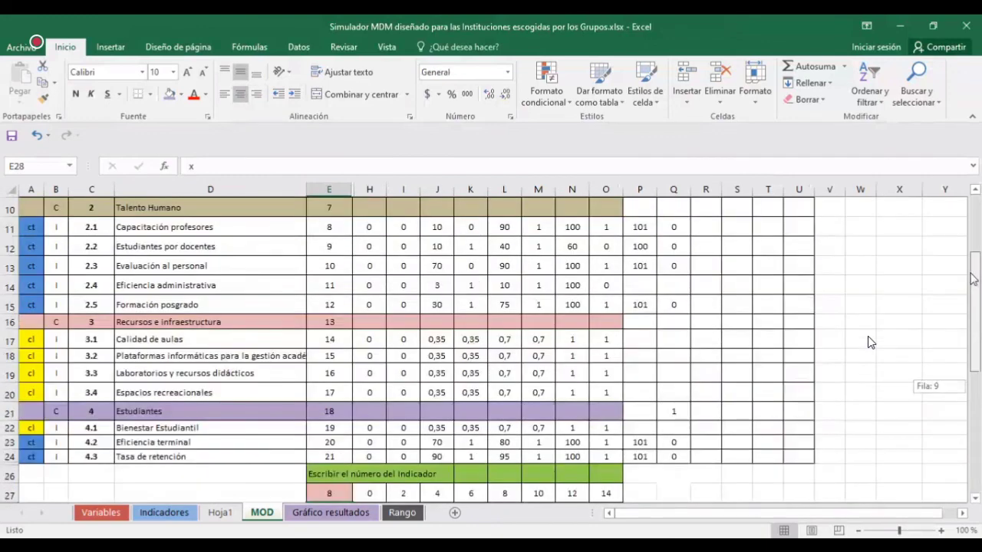
left_click_drag(972, 278, 971, 261)
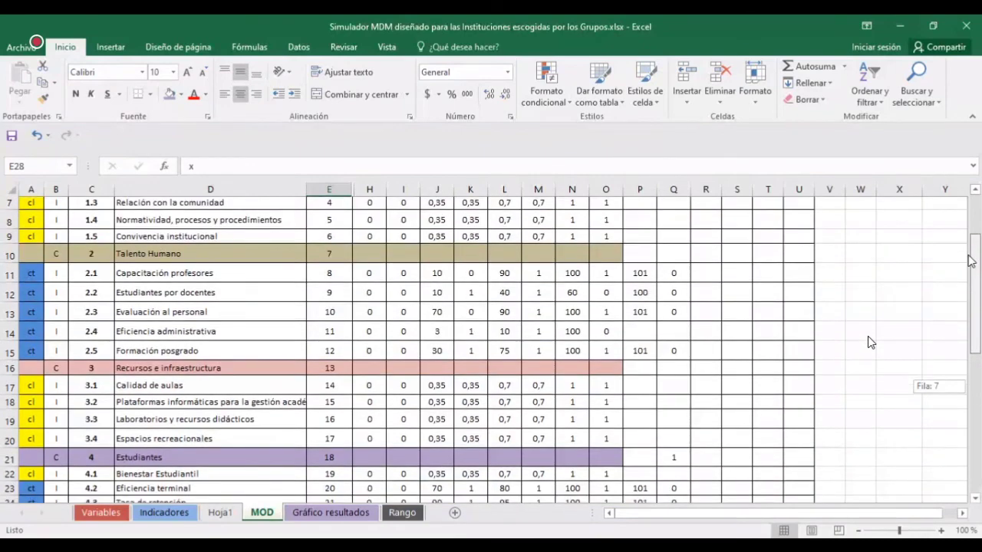
scroll(336, 369, "down", 3)
left_click(335, 368)
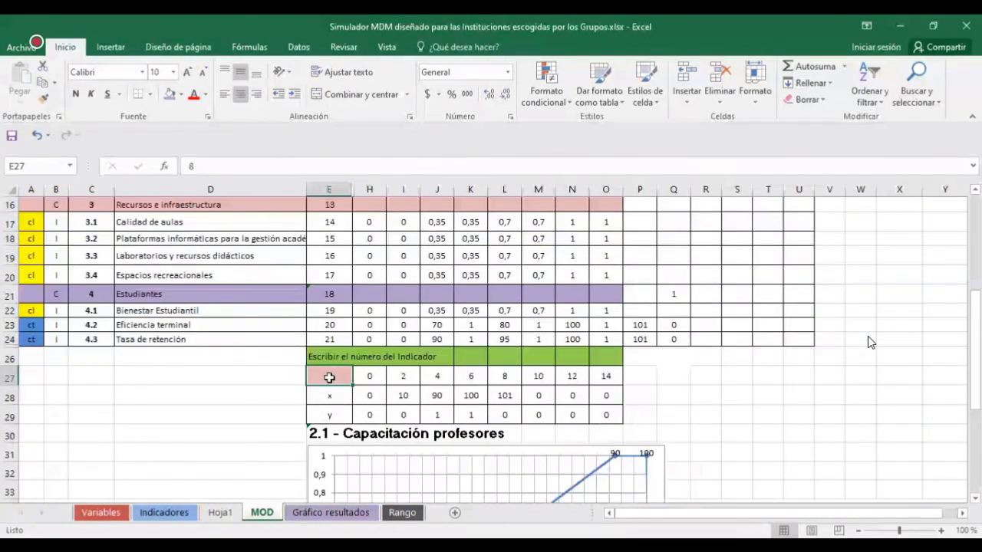
type("21")
key("Return")
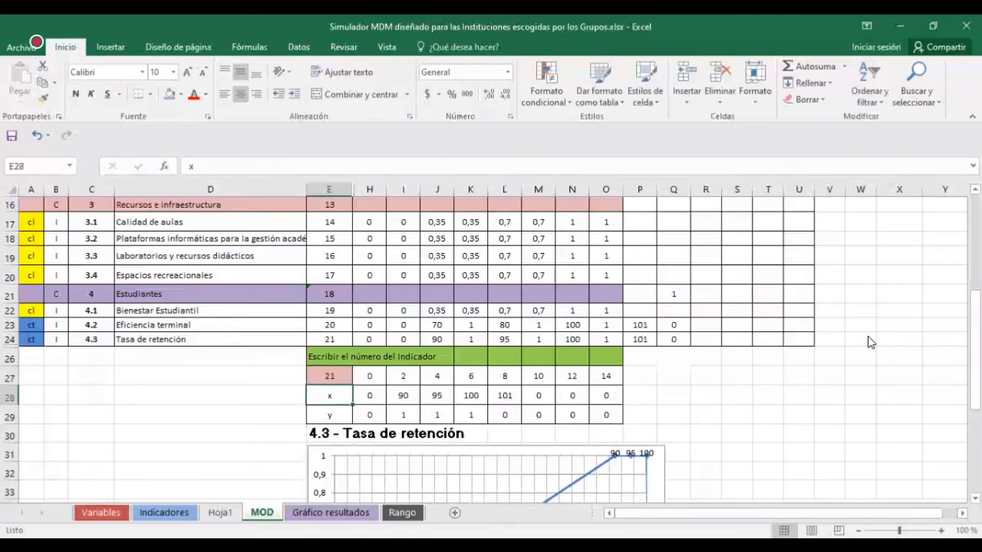
left_click_drag(976, 337, 975, 400)
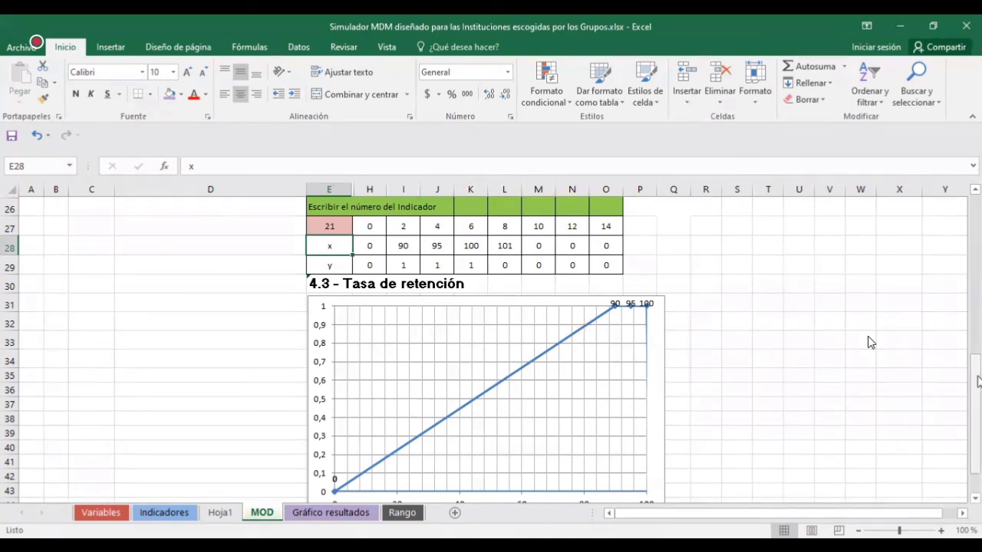
left_click_drag(978, 381, 978, 392)
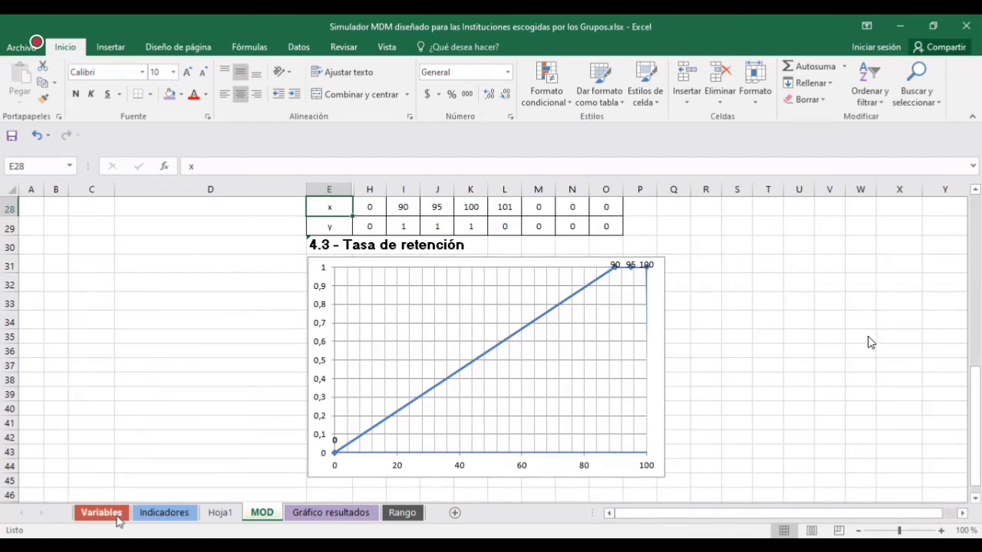
Step: Examine the Utilidad formula of Tasa de retención on the Indicadores sheet
left_click(163, 513)
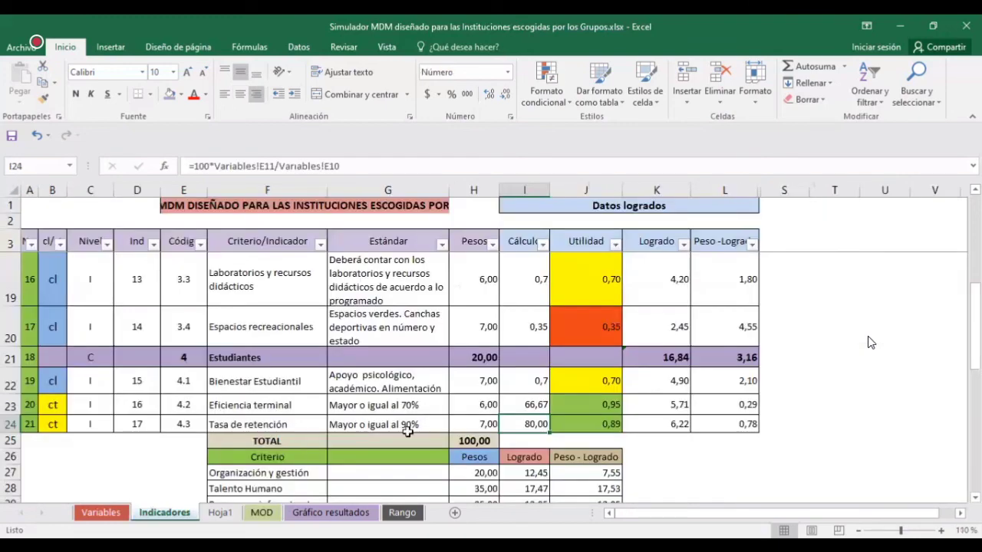
left_click(614, 426)
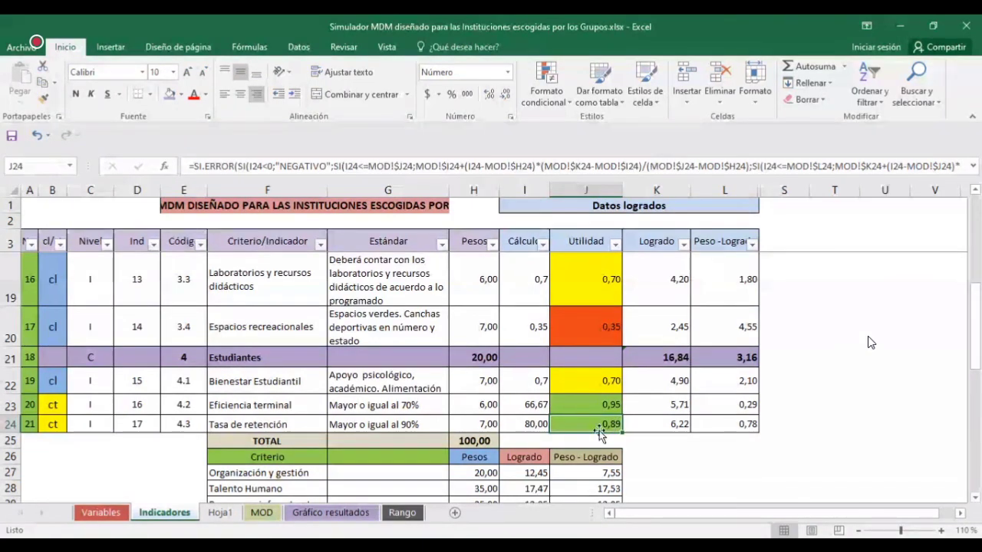
Step: Examine how the Logrado value of Tasa de retención derives from its weight and utility, reviewing the indicator's whole row
left_click(487, 427)
left_click(677, 426)
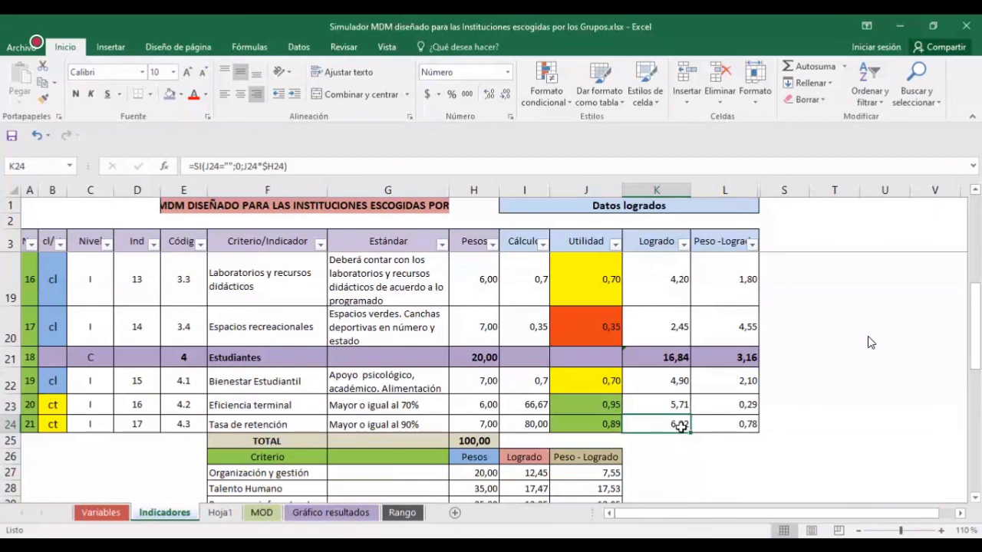
left_click(481, 426)
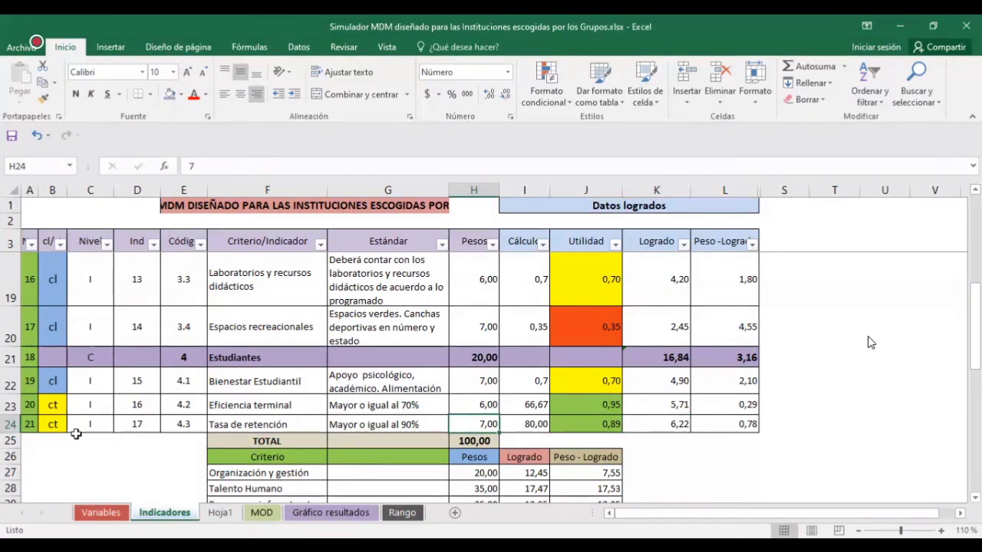
left_click(6, 425)
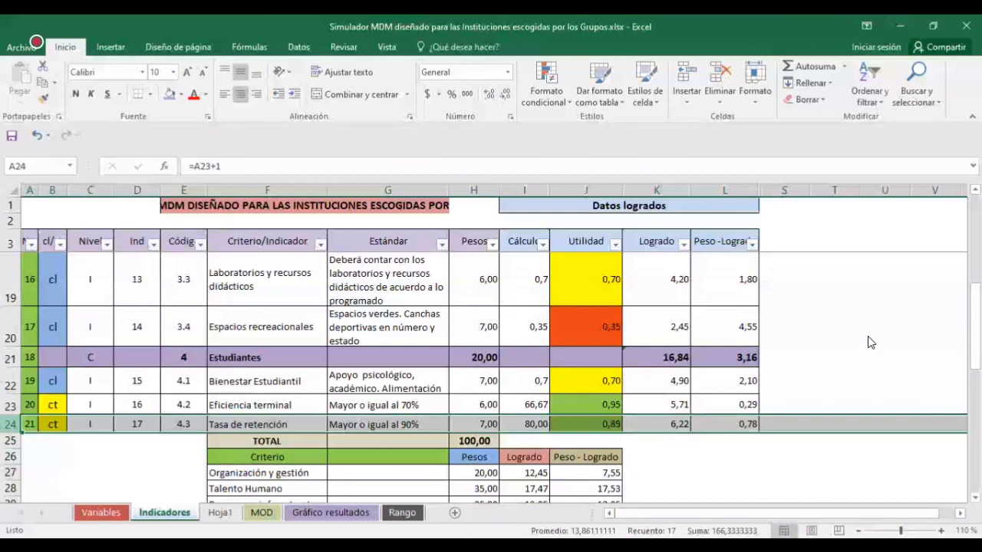
Step: On the MOD sheet, compare the number assigned to Tasa de retención in the indicator list with the indicator number entered for the chart
left_click(262, 513)
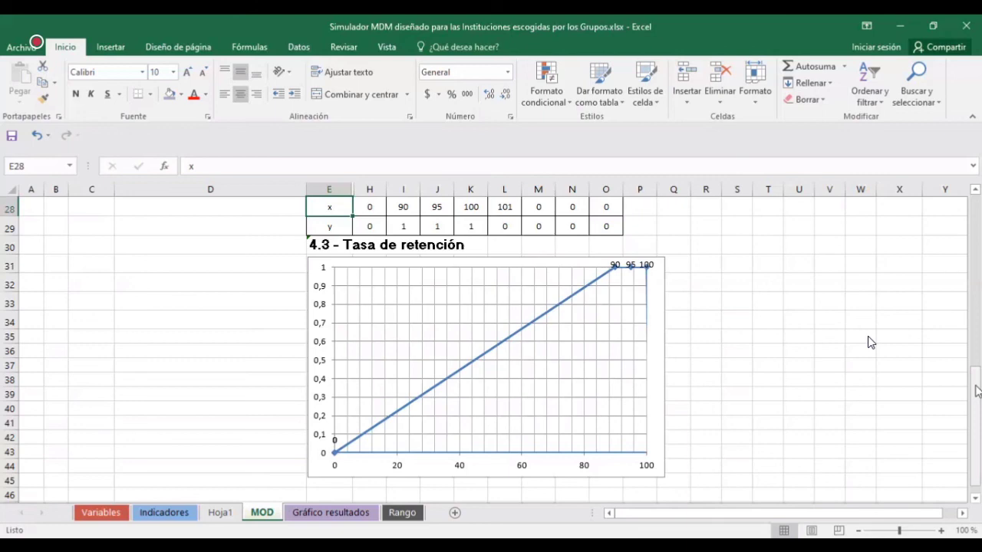
left_click_drag(976, 391, 969, 308)
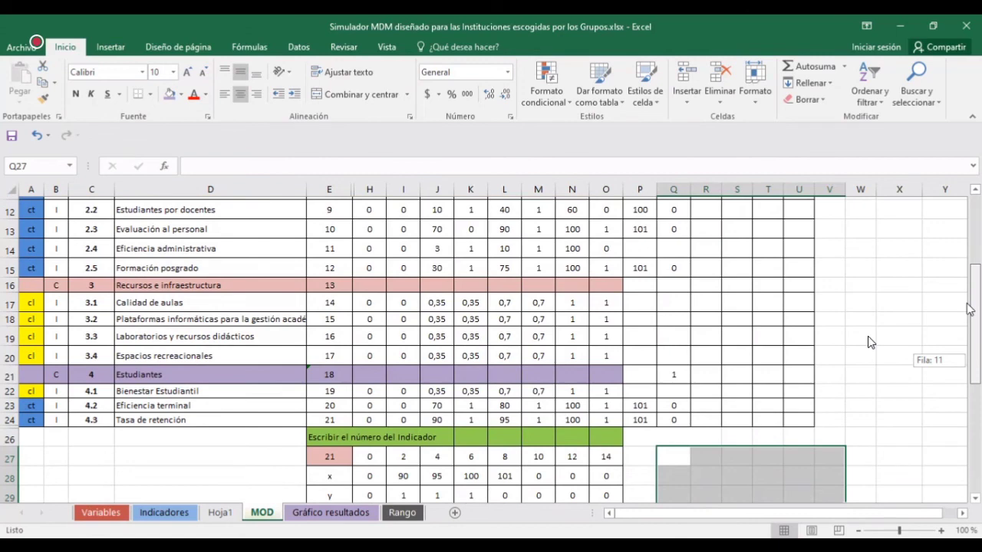
left_click(330, 419)
left_click(330, 458)
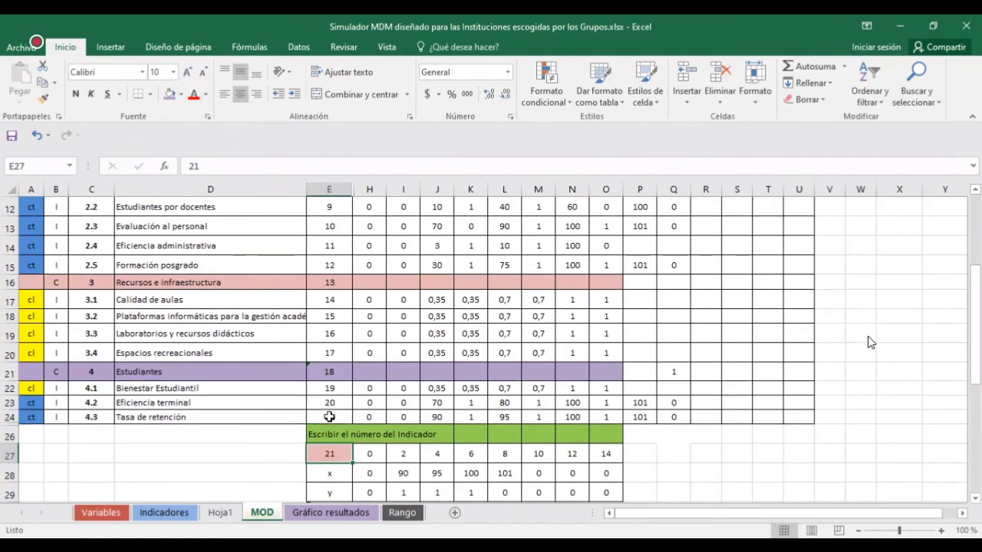
left_click(329, 419)
left_click(332, 458)
left_click(330, 355)
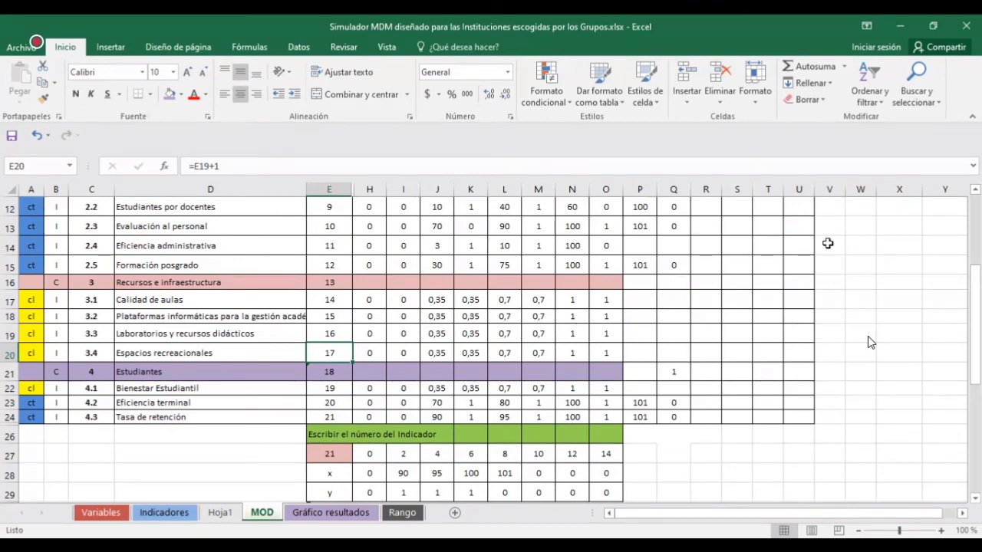
scroll(827, 243, "up", 1)
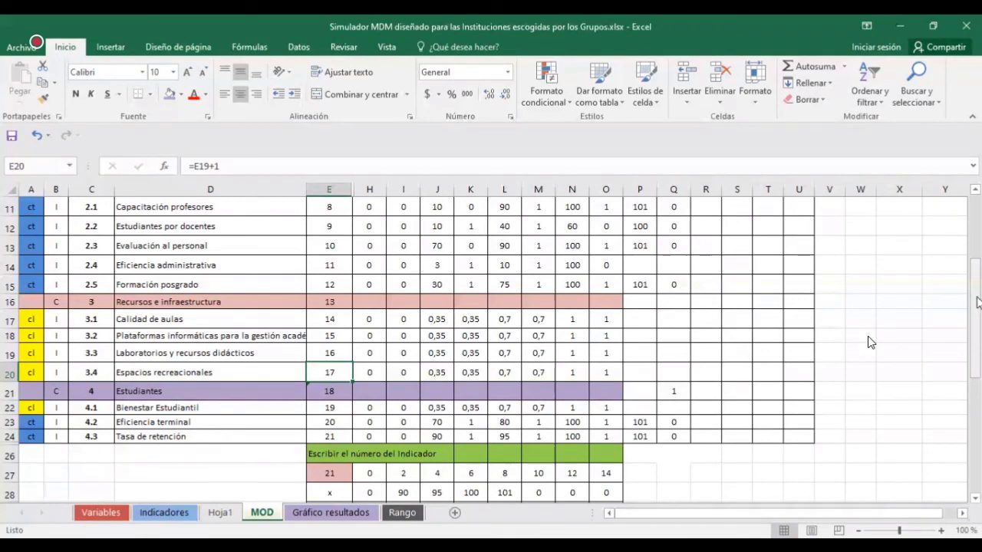
Step: Return to the Variables sheet and bring the beginning of the data list into view
left_click(109, 513)
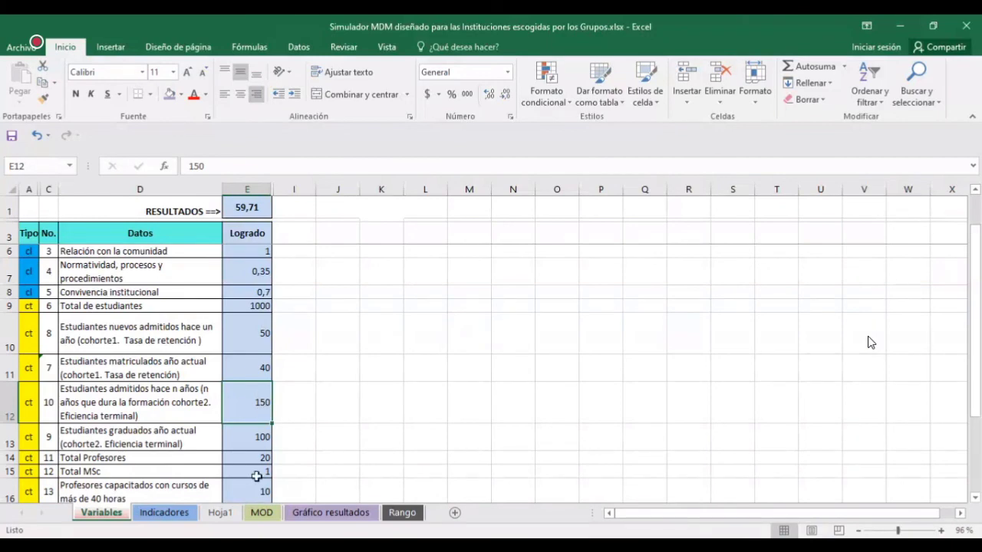
left_click_drag(976, 308, 979, 265)
scroll(870, 343, "up", 1)
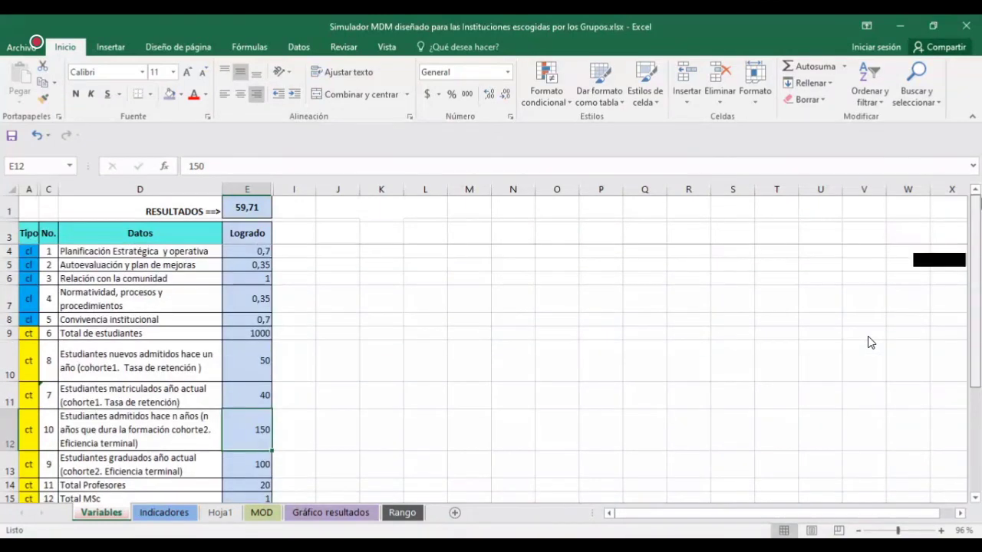